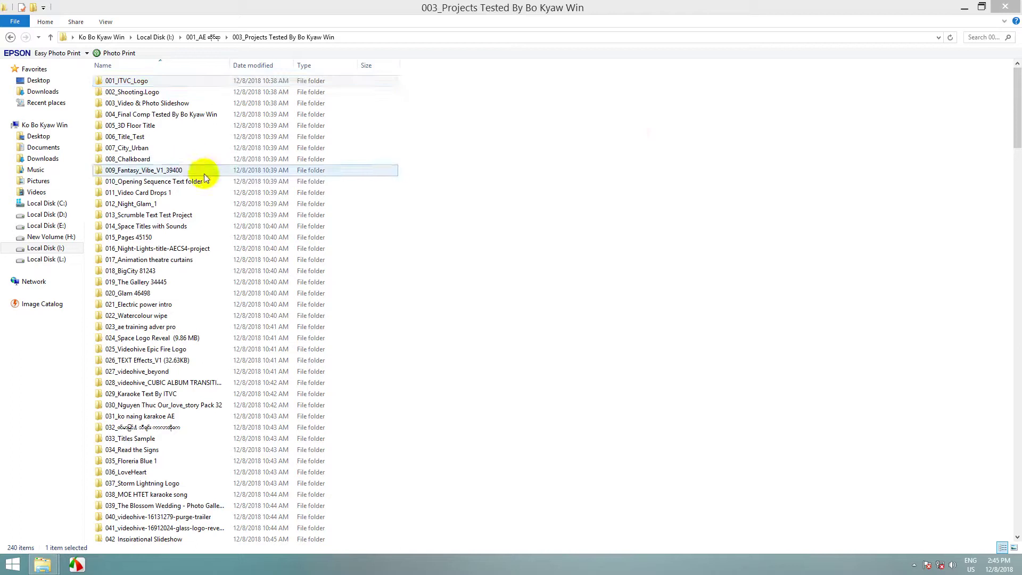
Open the 001_ITVC_Logo folder inside 003_Projects to list its five files.
{"action": "left_click", "coordinate": [638, 135]}
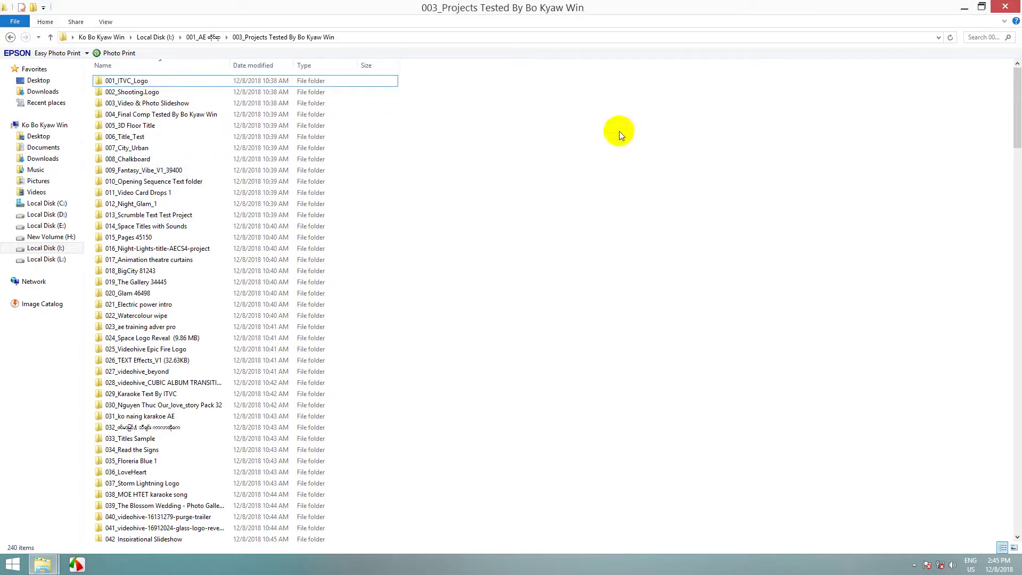
{"action": "left_click", "coordinate": [120, 83]}
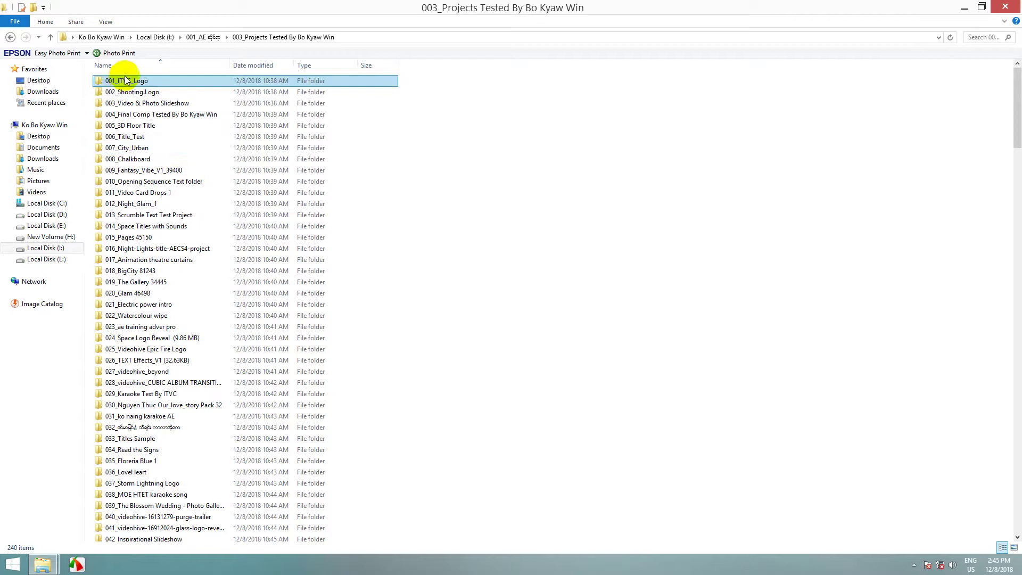
{"action": "left_click", "coordinate": [133, 83]}
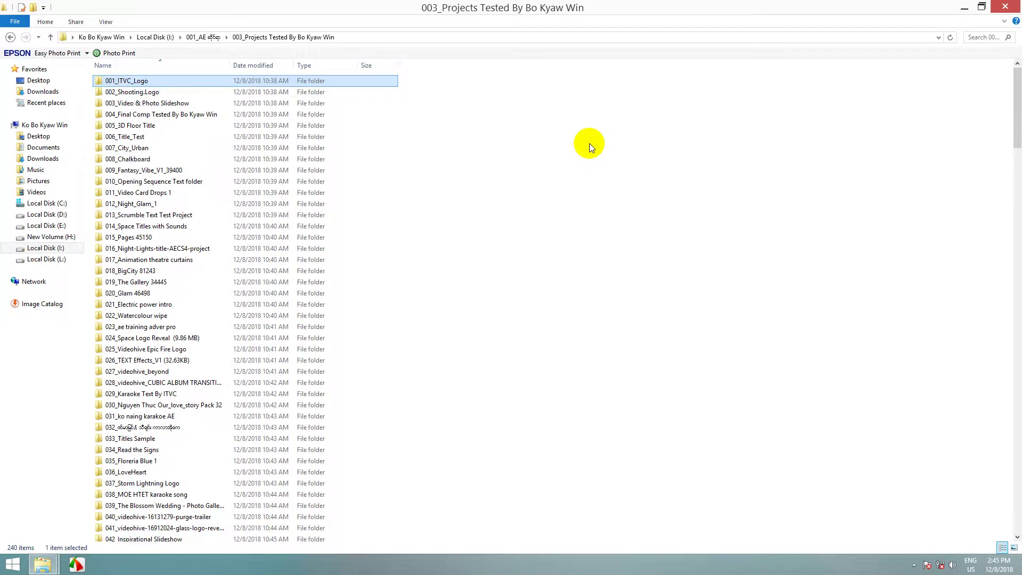
{"action": "double_click", "coordinate": [133, 82]}
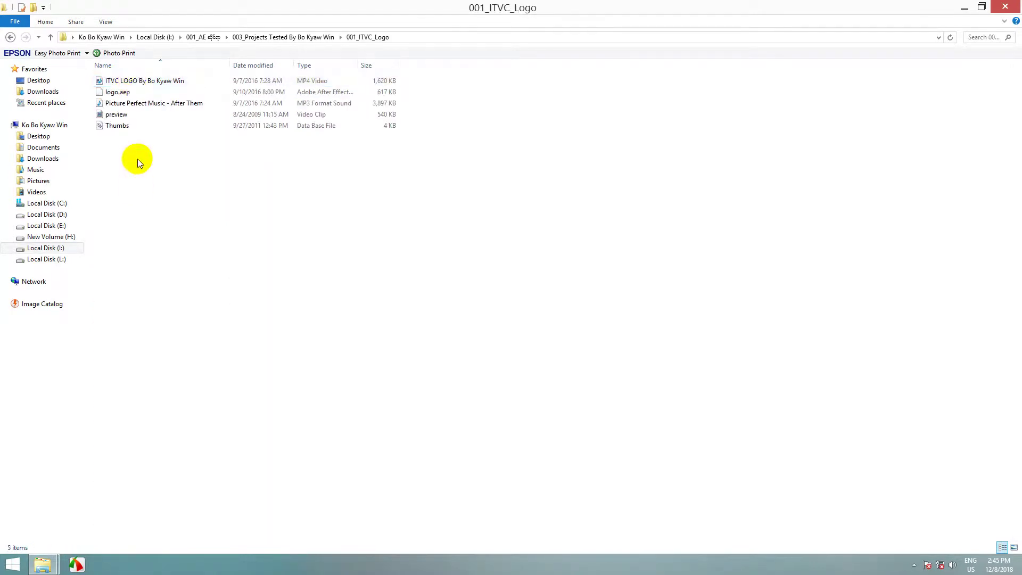
{"action": "double_click", "coordinate": [146, 83]}
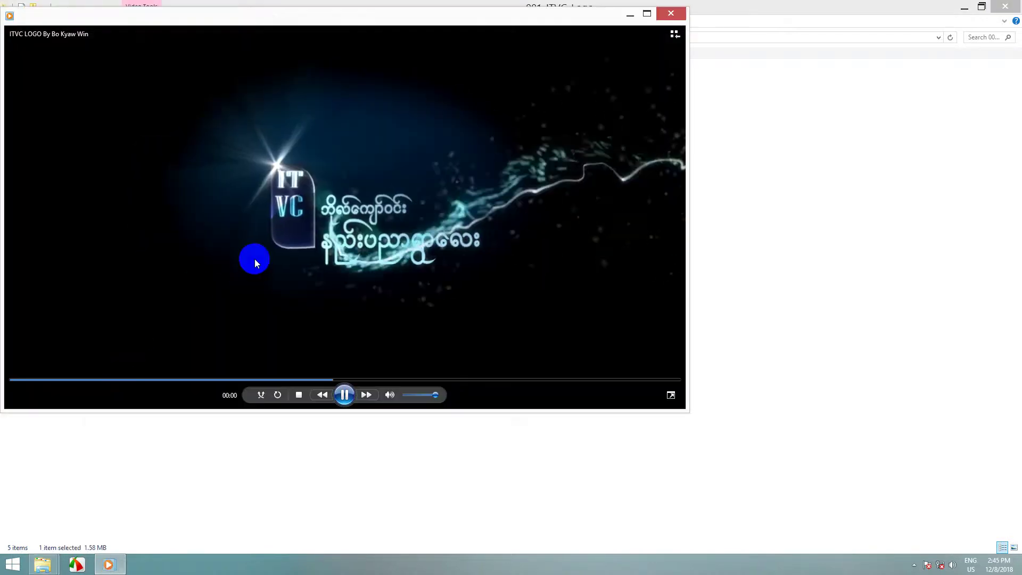
{"action": "left_click", "coordinate": [345, 395]}
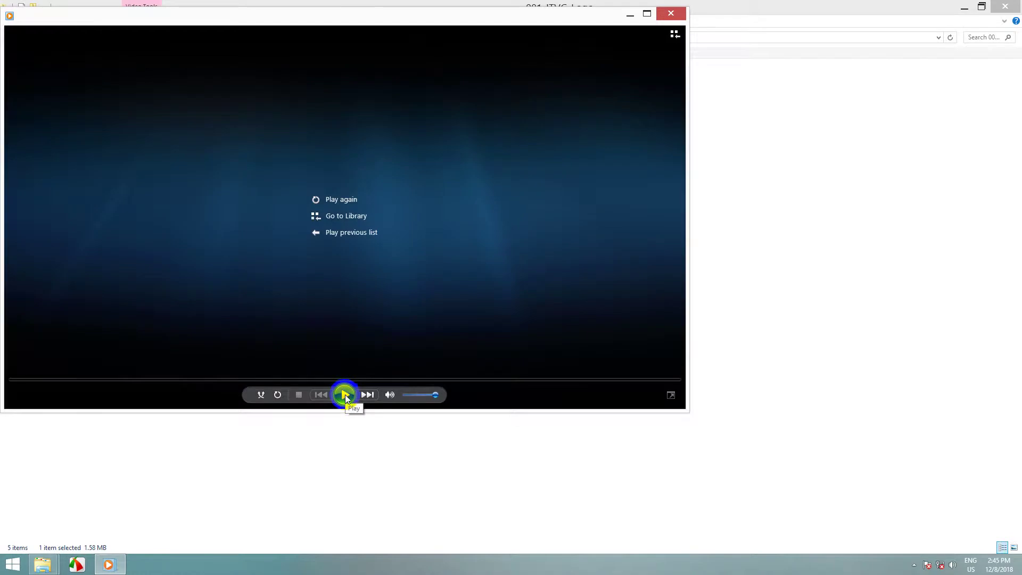
{"action": "left_click", "coordinate": [345, 394]}
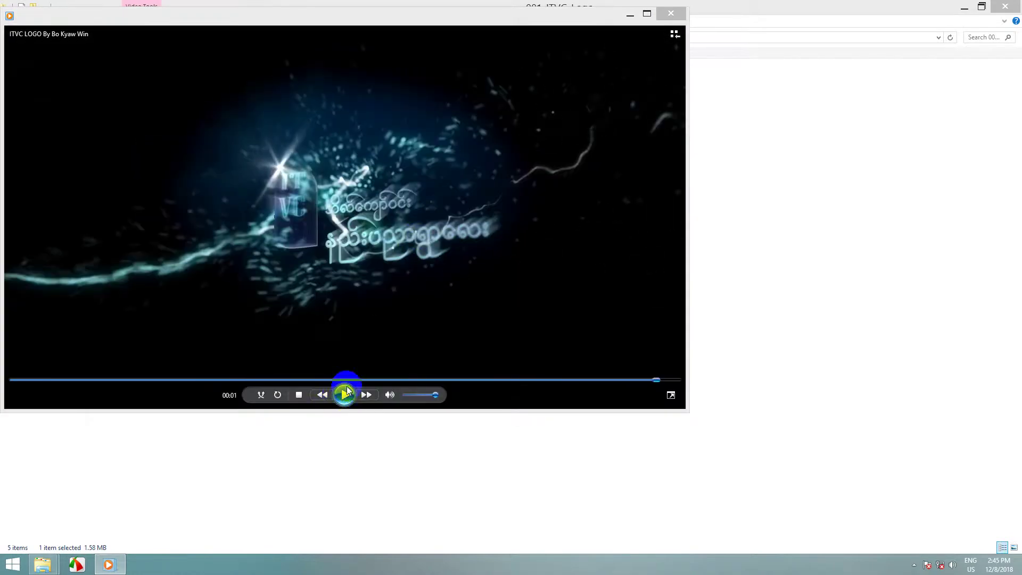
{"action": "left_click", "coordinate": [686, 12]}
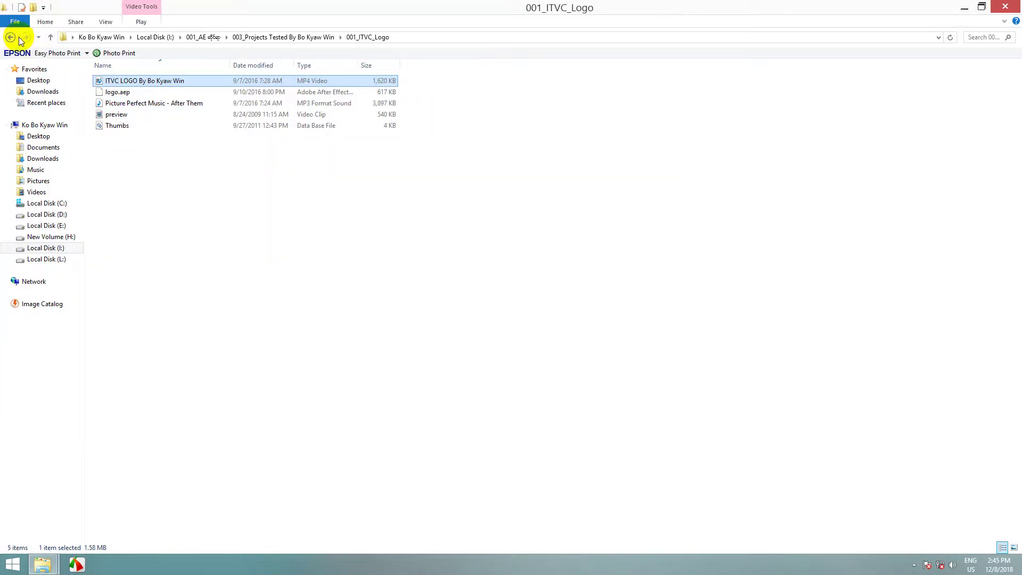
Paste the copied 001_ITVC_Logo folder into the desktop After Effects CC 2015 folder.
{"action": "left_click", "coordinate": [10, 36]}
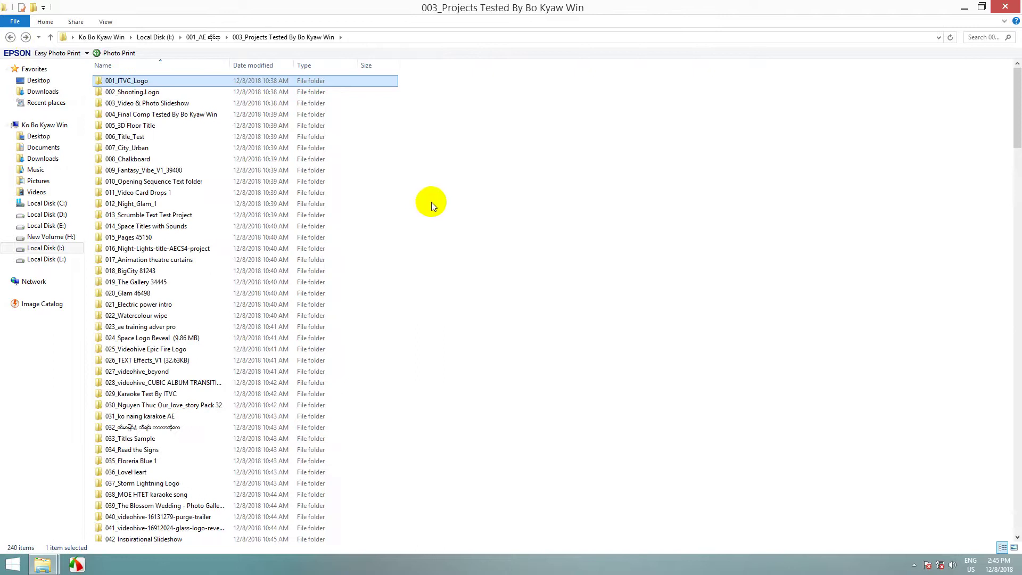
{"action": "left_click", "coordinate": [962, 8]}
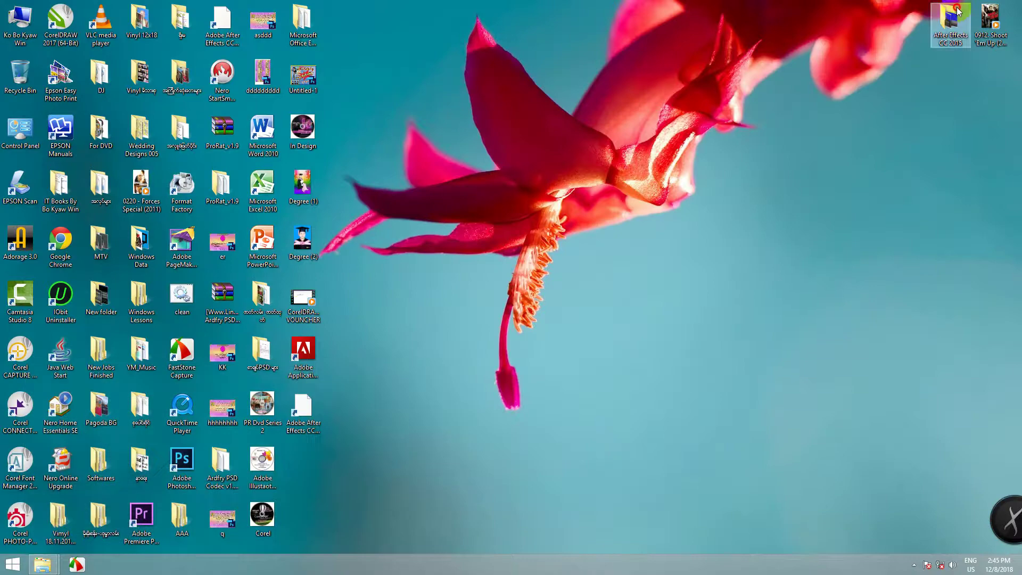
{"action": "double_click", "coordinate": [951, 19]}
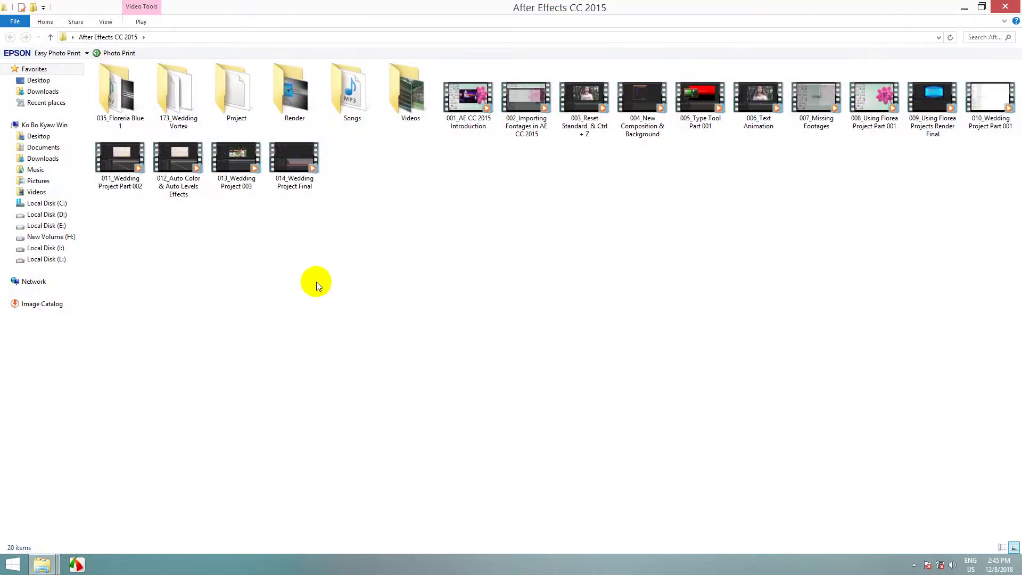
{"action": "key", "text": "ctrl+v"}
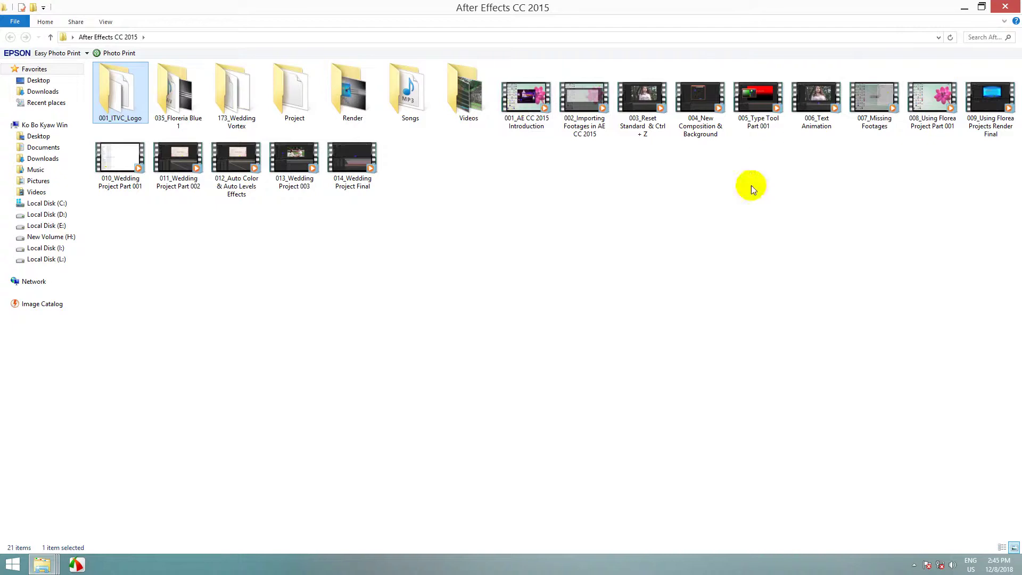
{"action": "left_click", "coordinate": [230, 294]}
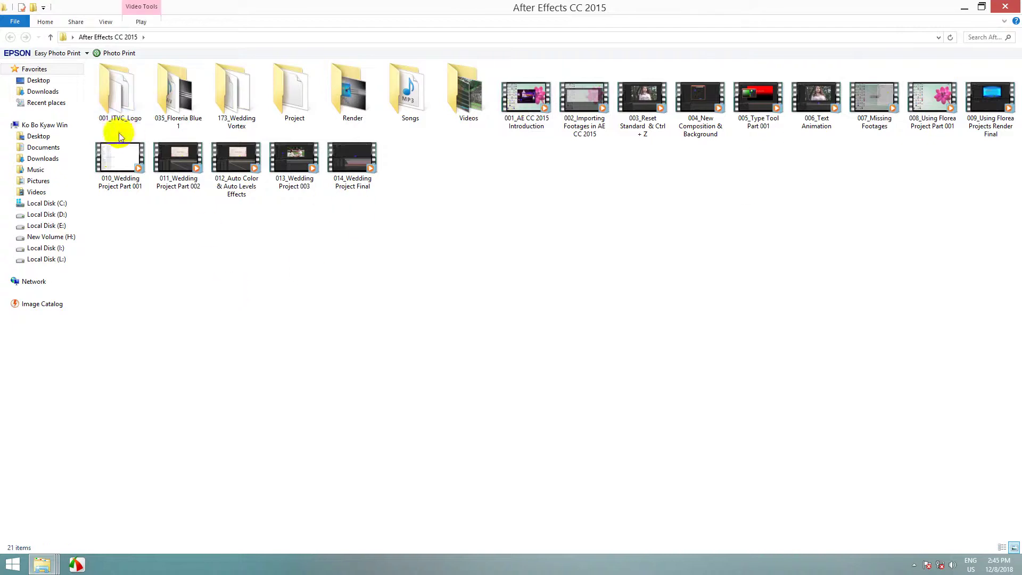
Open the pasted 001_ITVC_Logo folder there and select logo.aep.
{"action": "left_click", "coordinate": [982, 6]}
{"action": "left_click_drag", "start_coordinate": [618, 28], "coordinate": [944, 74]}
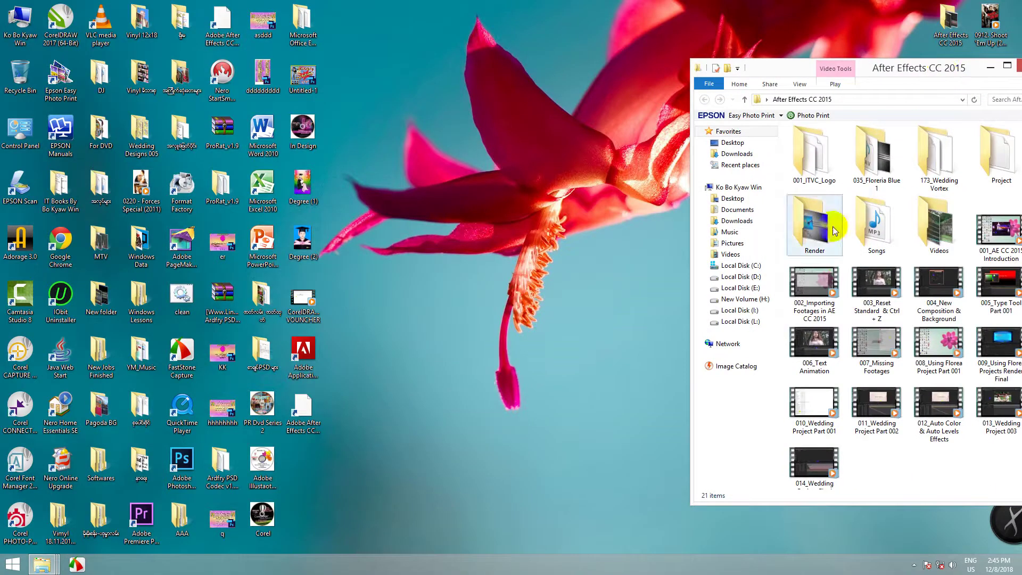
{"action": "left_click", "coordinate": [812, 165]}
{"action": "double_click", "coordinate": [813, 173]}
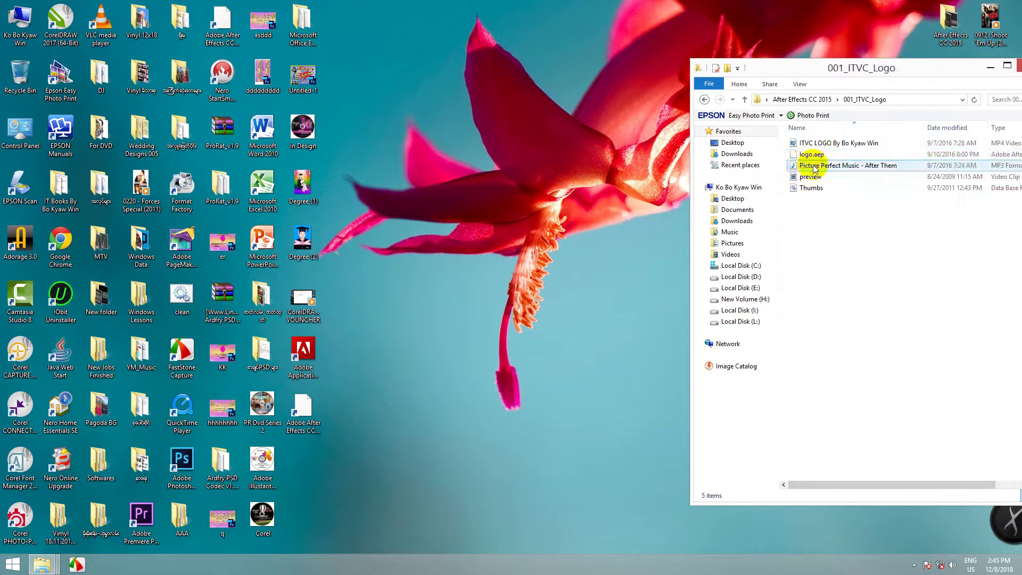
{"action": "left_click", "coordinate": [812, 155]}
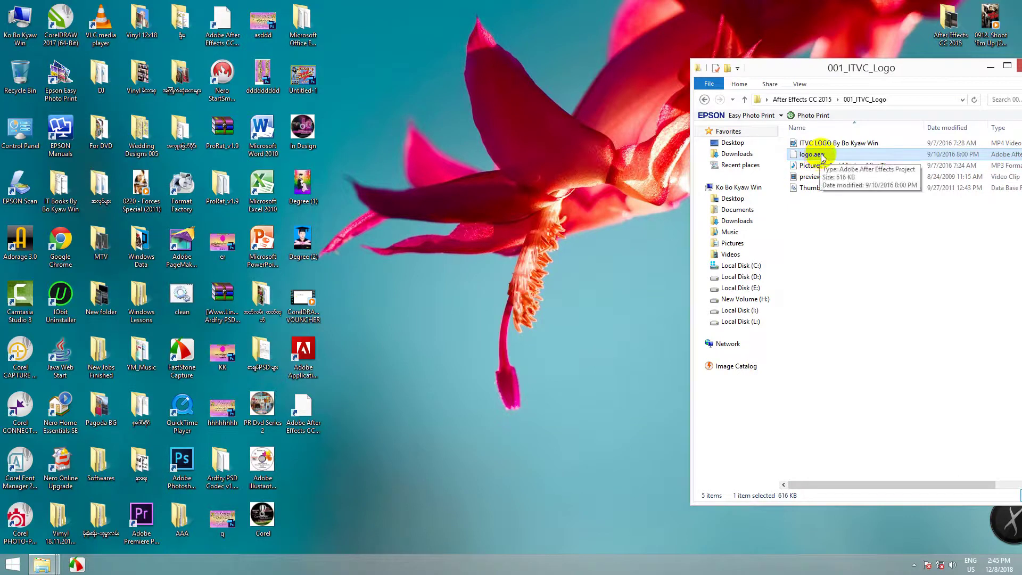
Drop logo.aep onto After Effects CC and accept converting the older project version.
{"action": "left_click_drag", "start_coordinate": [821, 158], "coordinate": [211, 31]}
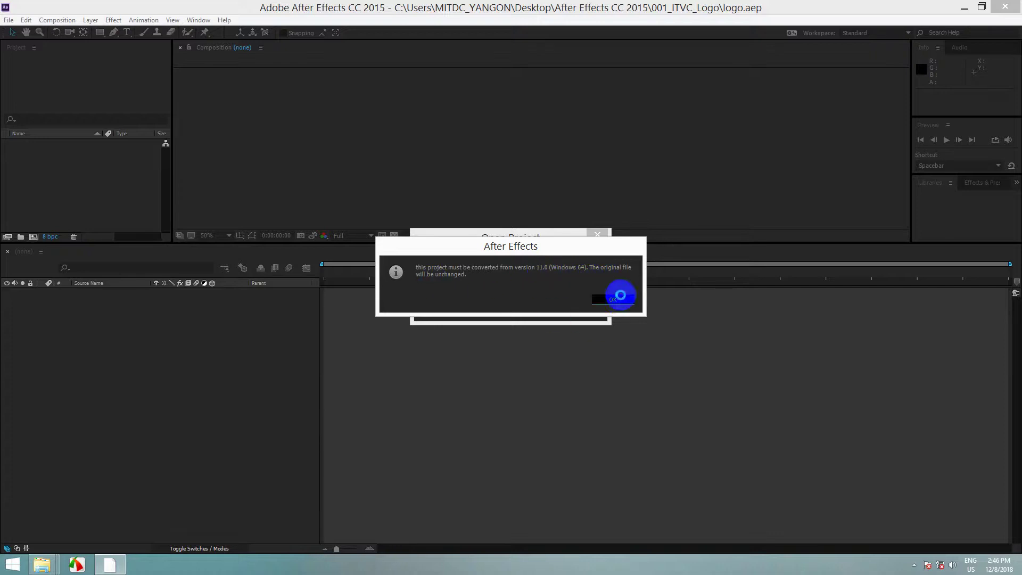
{"action": "left_click", "coordinate": [618, 298]}
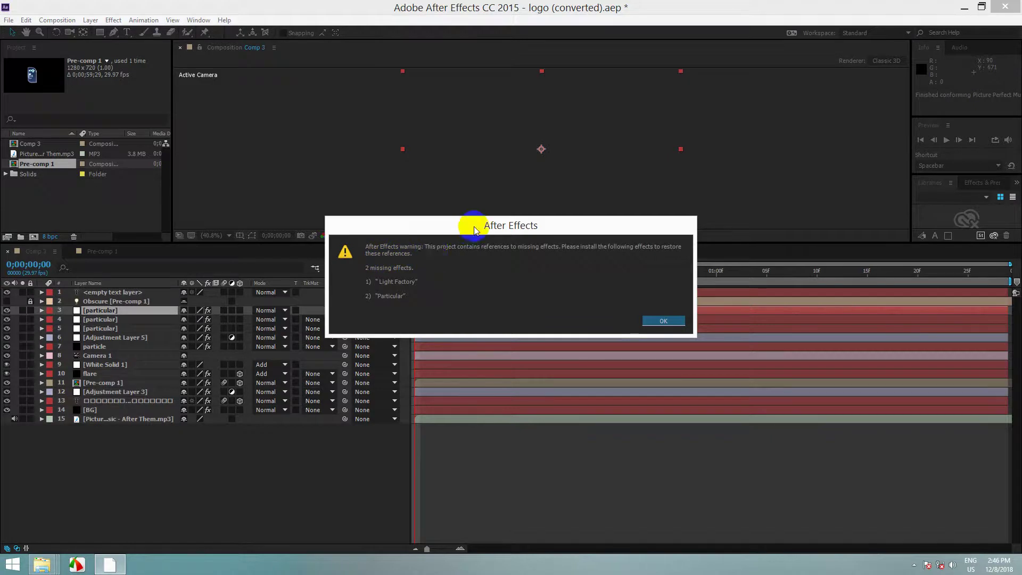
Read the warning listing Light Factory and Particular as missing effects, then dismiss it.
{"action": "left_click_drag", "start_coordinate": [480, 223], "coordinate": [328, 129]}
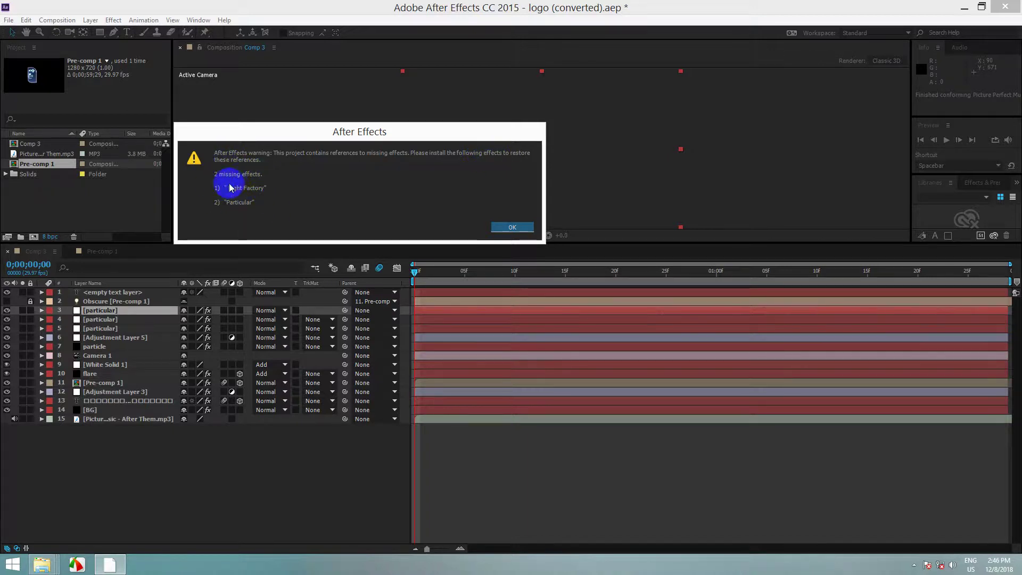
{"action": "left_click_drag", "start_coordinate": [328, 133], "coordinate": [353, 117]}
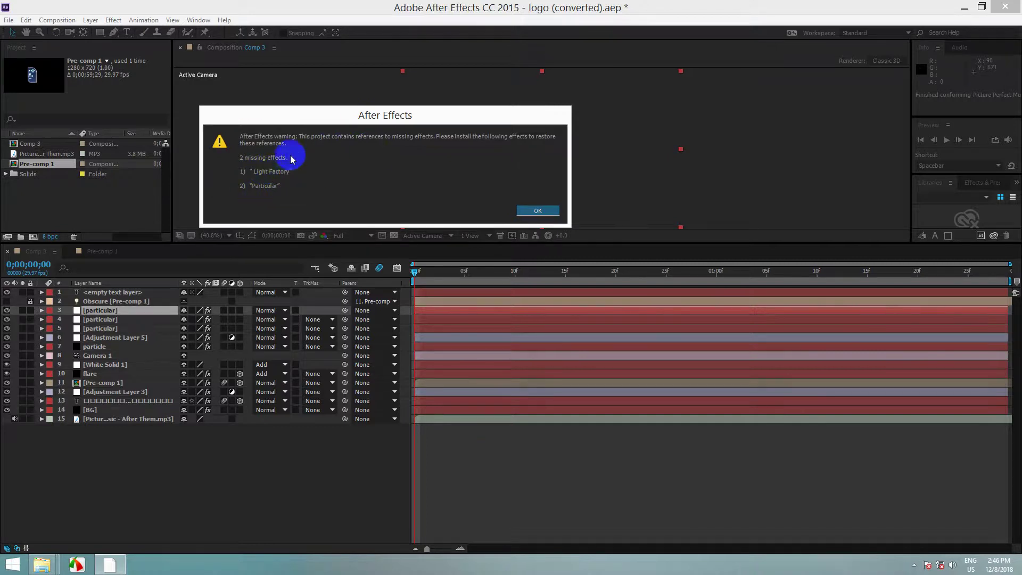
{"action": "left_click", "coordinate": [536, 211]}
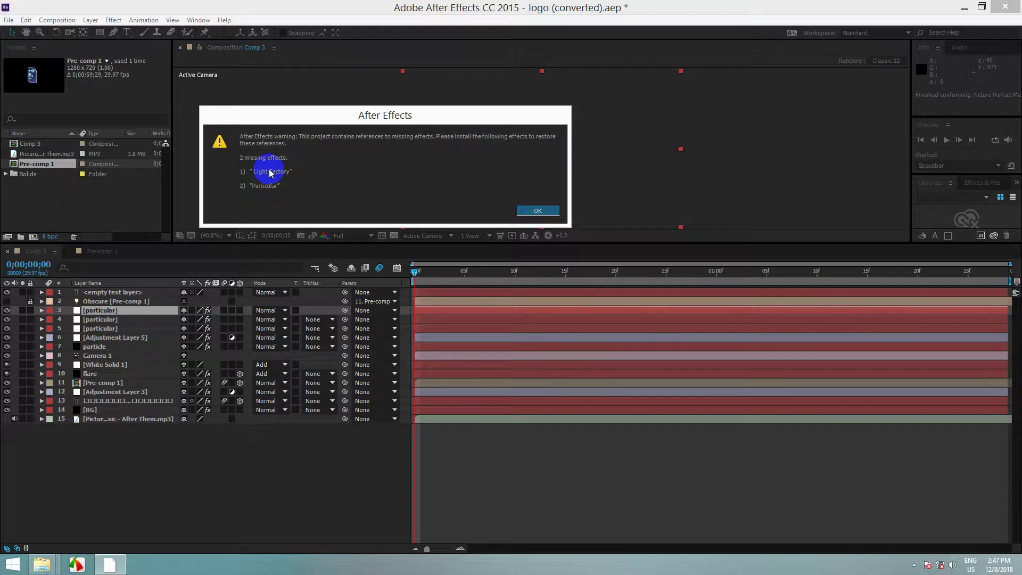
{"action": "left_click", "coordinate": [347, 121]}
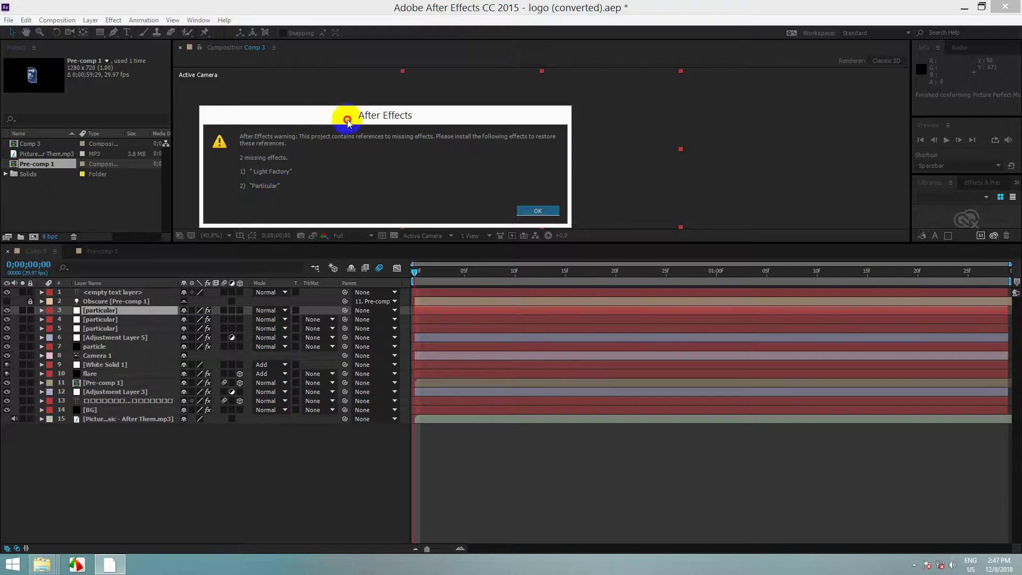
{"action": "left_click_drag", "start_coordinate": [347, 122], "coordinate": [366, 112]}
{"action": "left_click", "coordinate": [557, 200]}
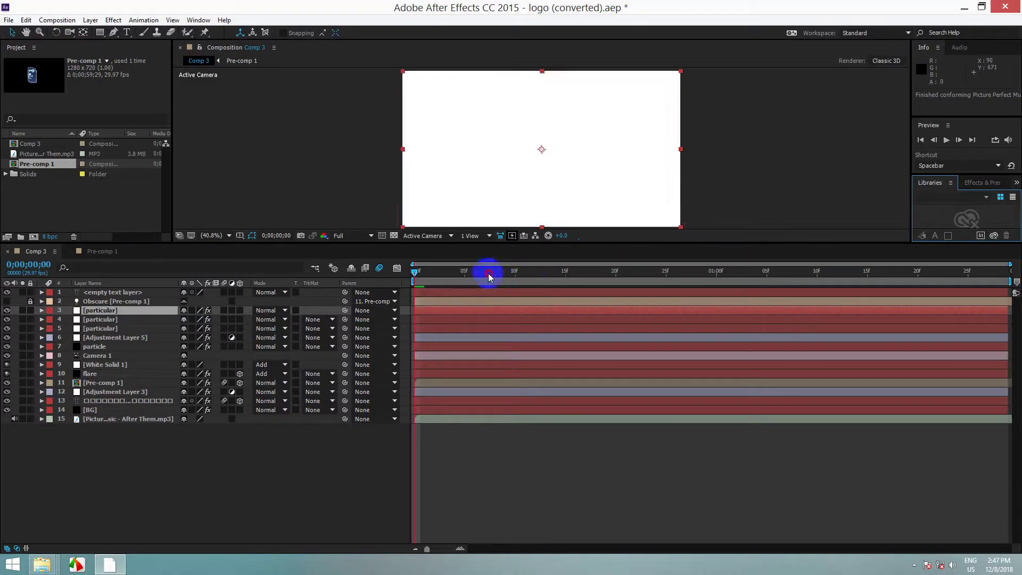
{"action": "left_click_drag", "start_coordinate": [488, 276], "coordinate": [746, 273]}
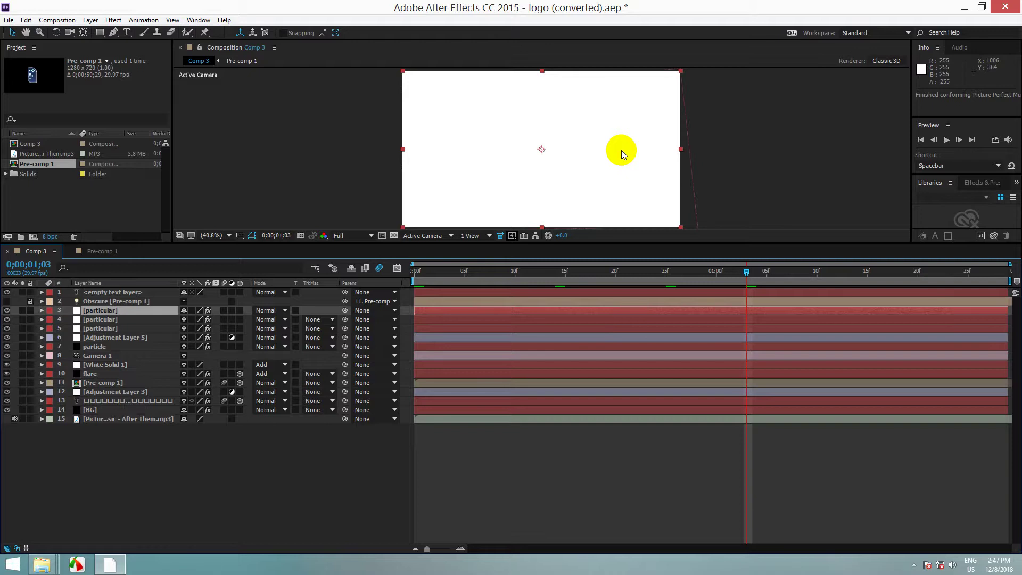
{"action": "left_click", "coordinate": [562, 288]}
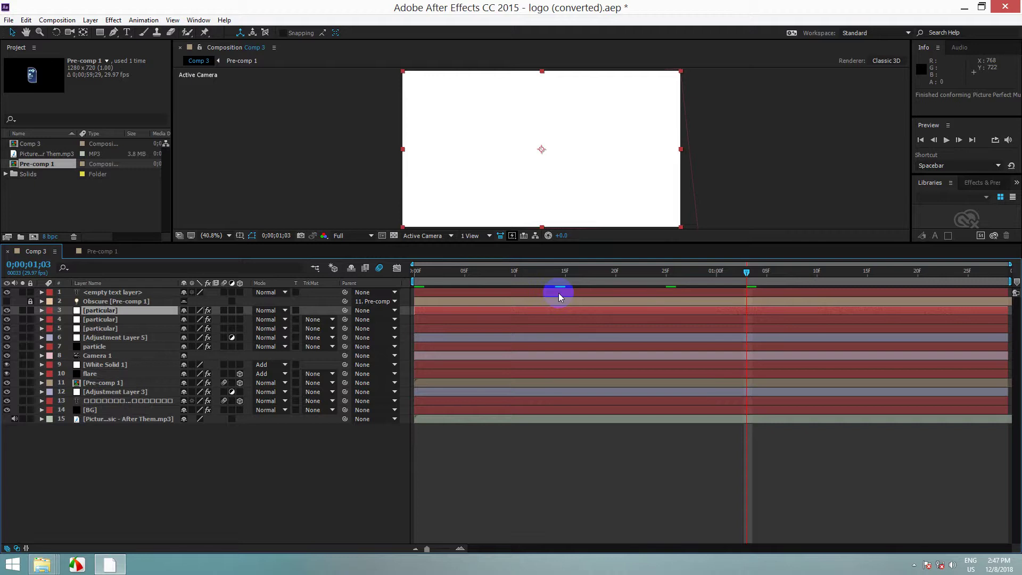
Save the project as a new .aep named after the user, then quit After Effects.
{"action": "key", "text": "ctrl+s"}
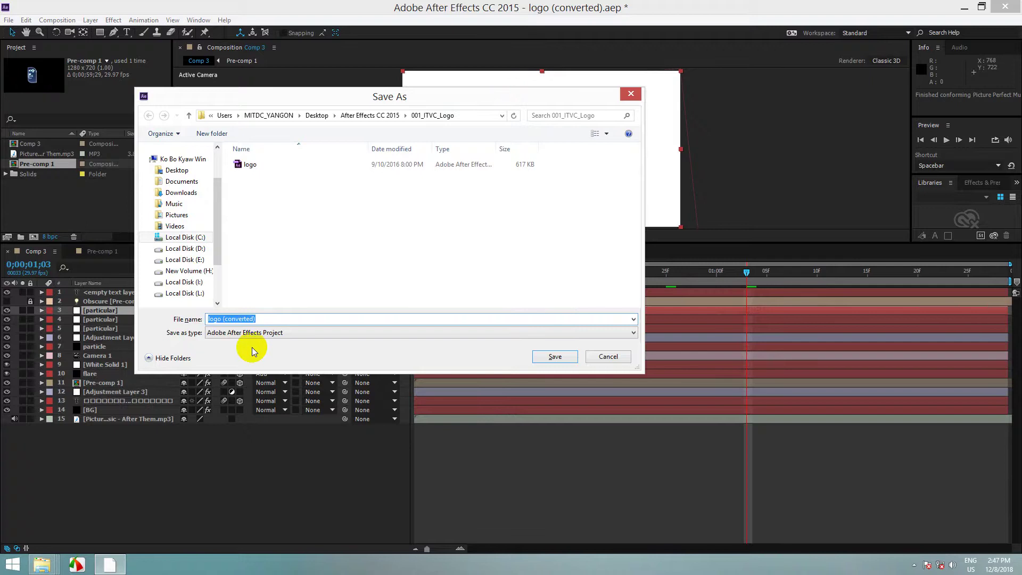
{"action": "type", "text": "Htun Win A"}
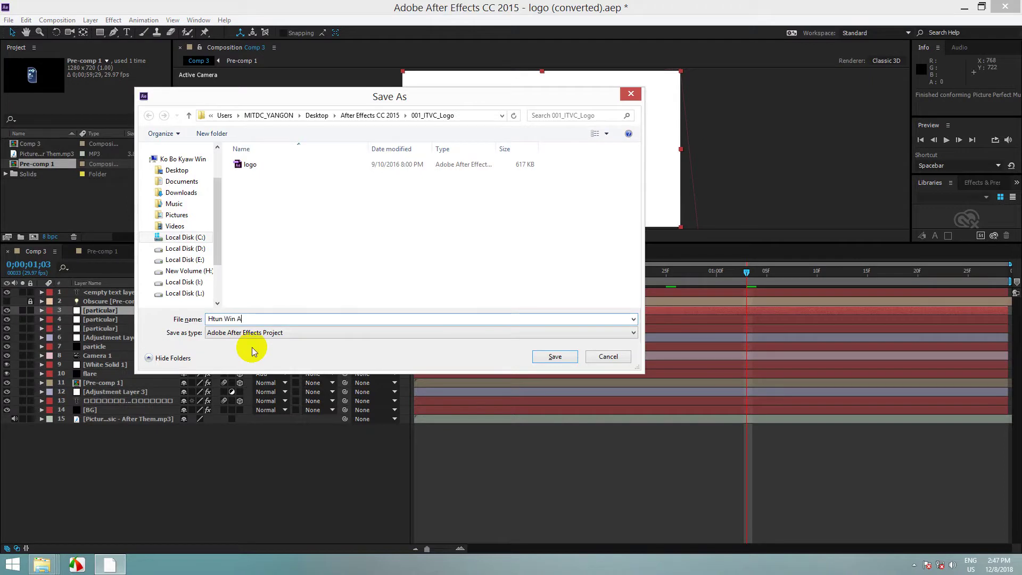
{"action": "type", "text": "ung"}
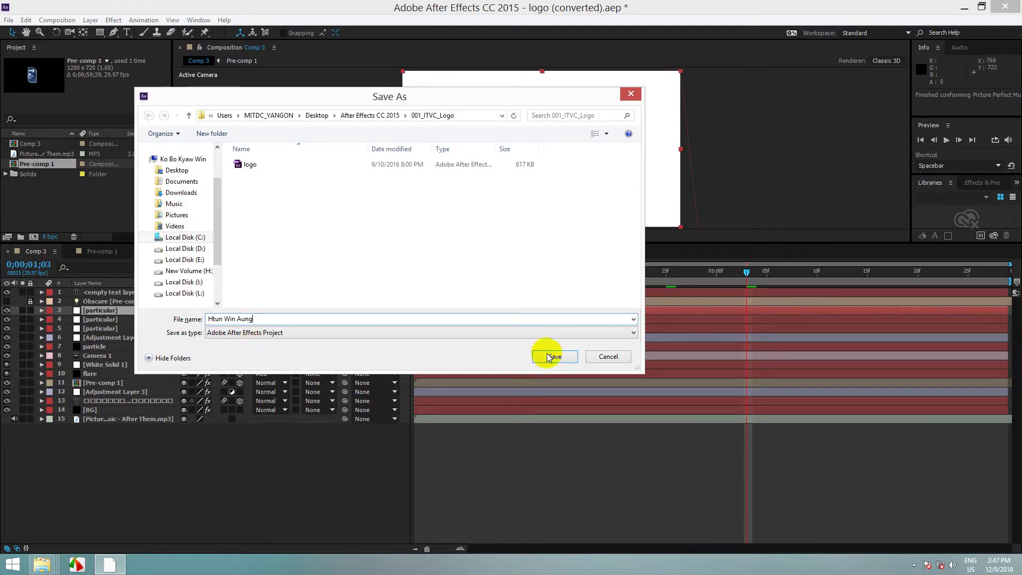
{"action": "left_click", "coordinate": [554, 356]}
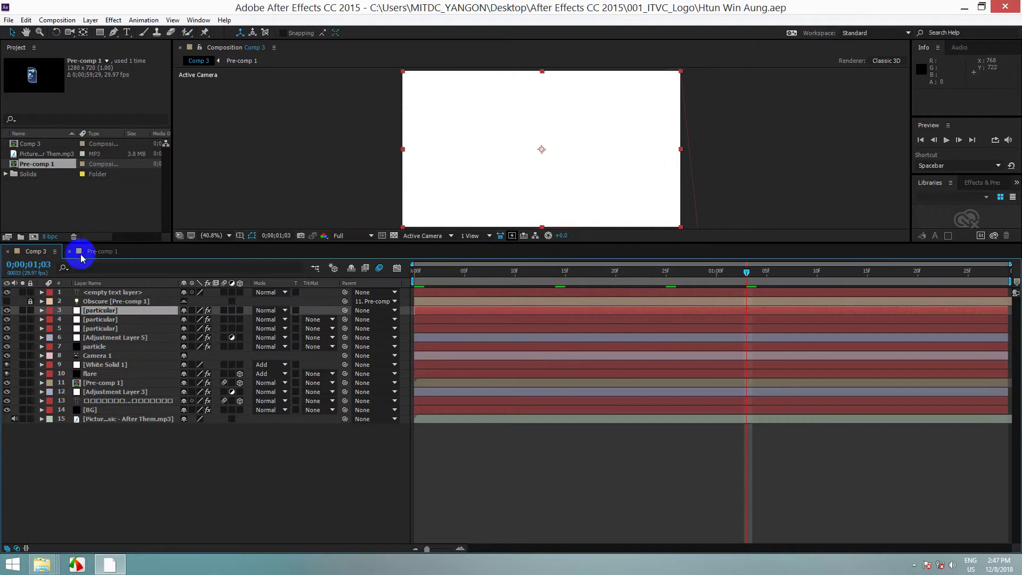
{"action": "left_click_drag", "start_coordinate": [614, 273], "coordinate": [657, 271]}
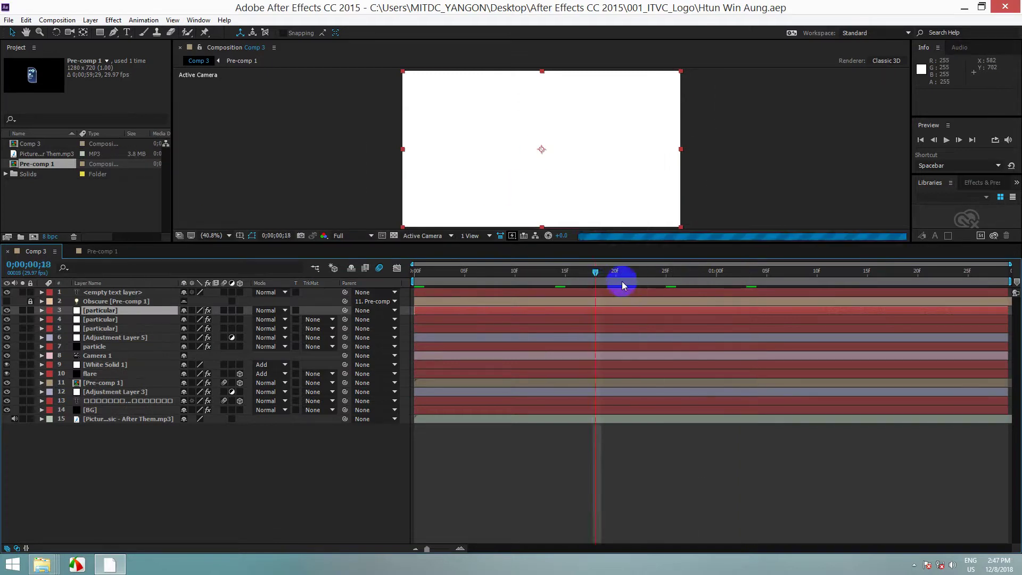
{"action": "left_click", "coordinate": [1005, 6]}
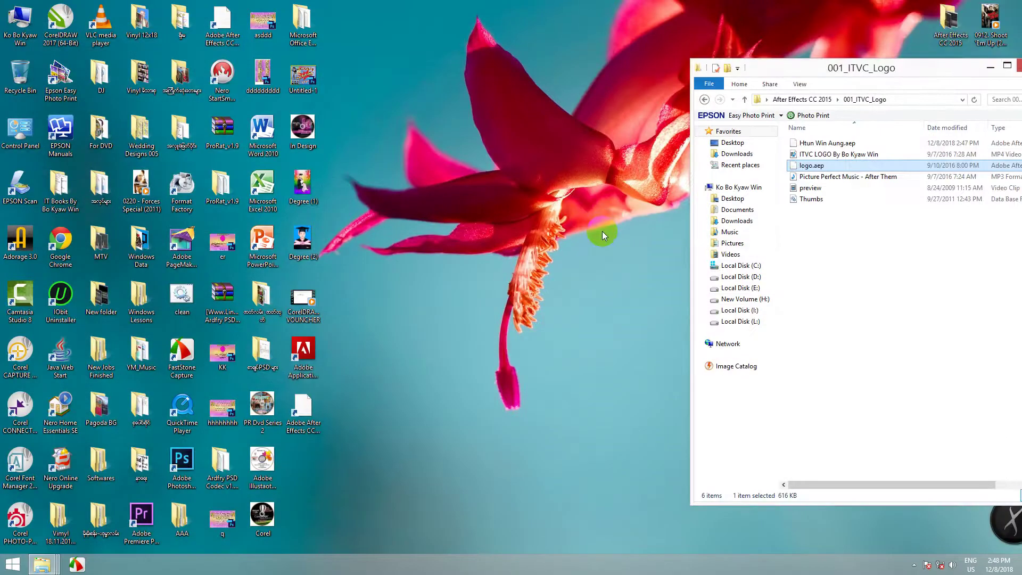
{"action": "double_click", "coordinate": [849, 155]}
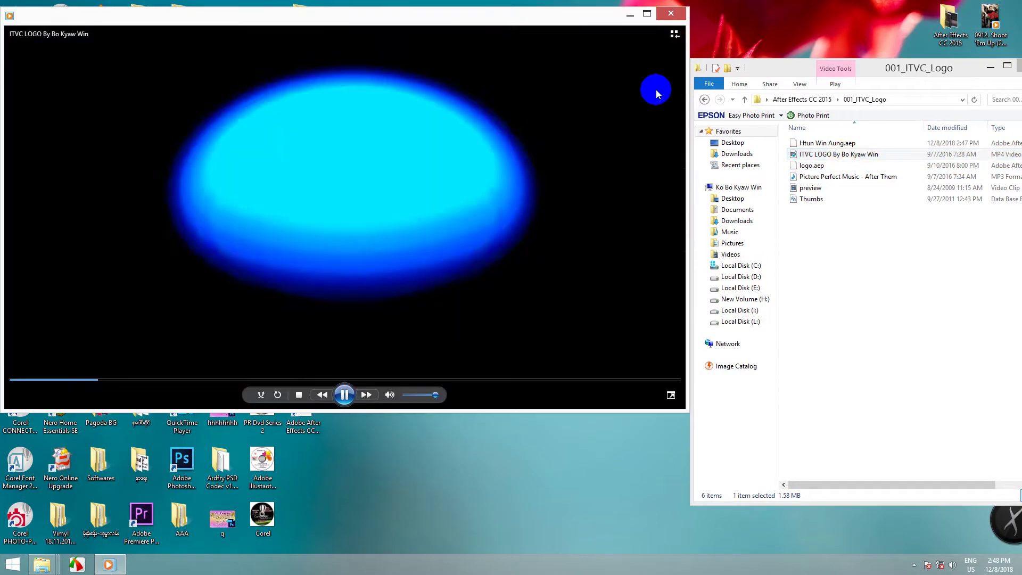
{"action": "double_click", "coordinate": [642, 11]}
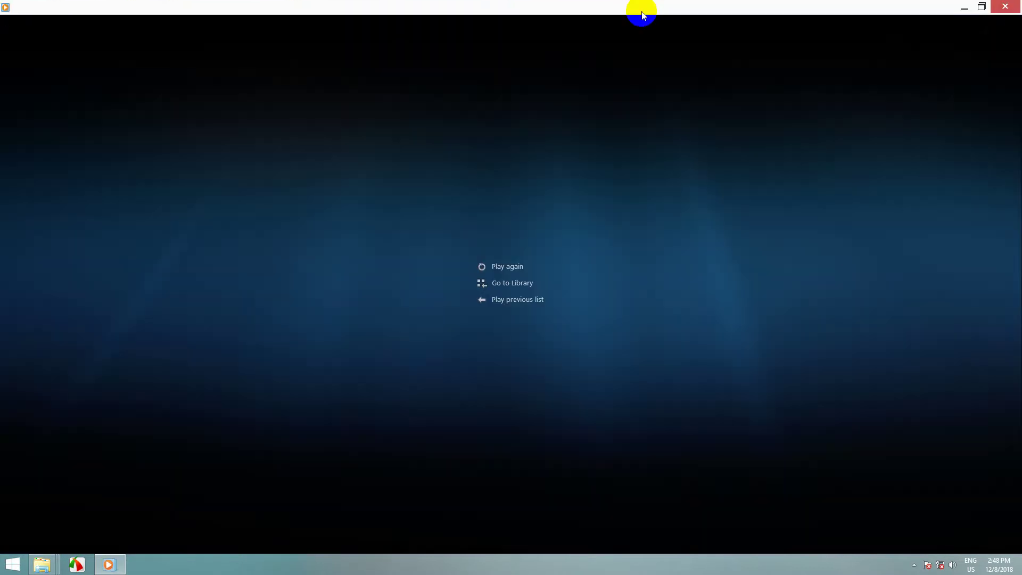
{"action": "left_click", "coordinate": [1005, 8]}
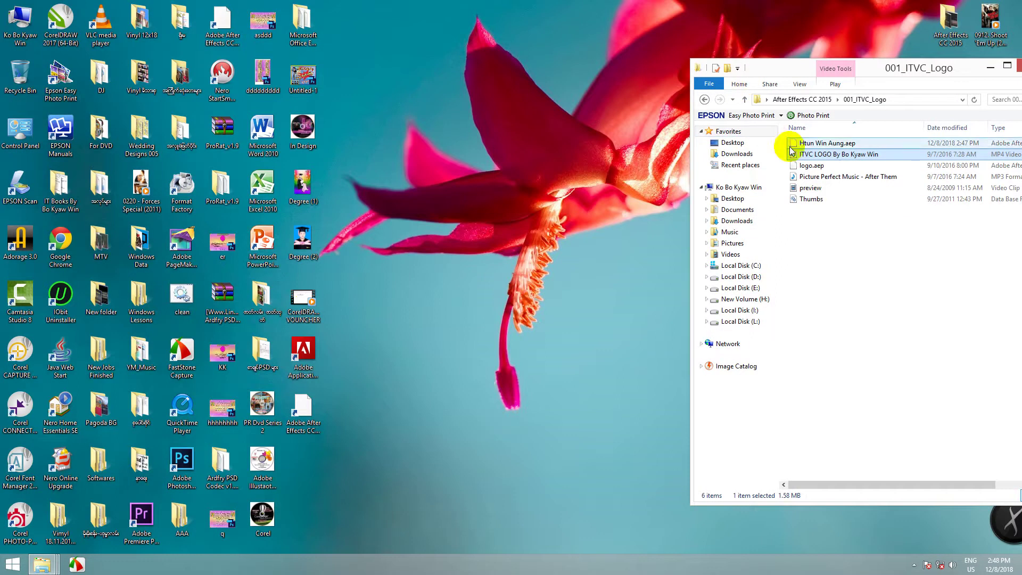
{"action": "left_click", "coordinate": [811, 189]}
{"action": "double_click", "coordinate": [812, 189]}
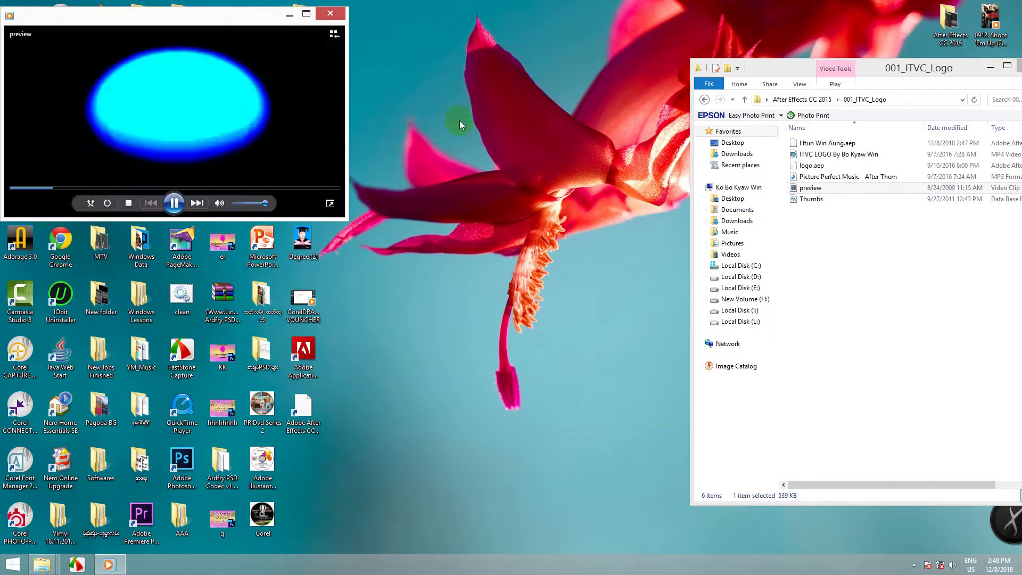
{"action": "double_click", "coordinate": [304, 12]}
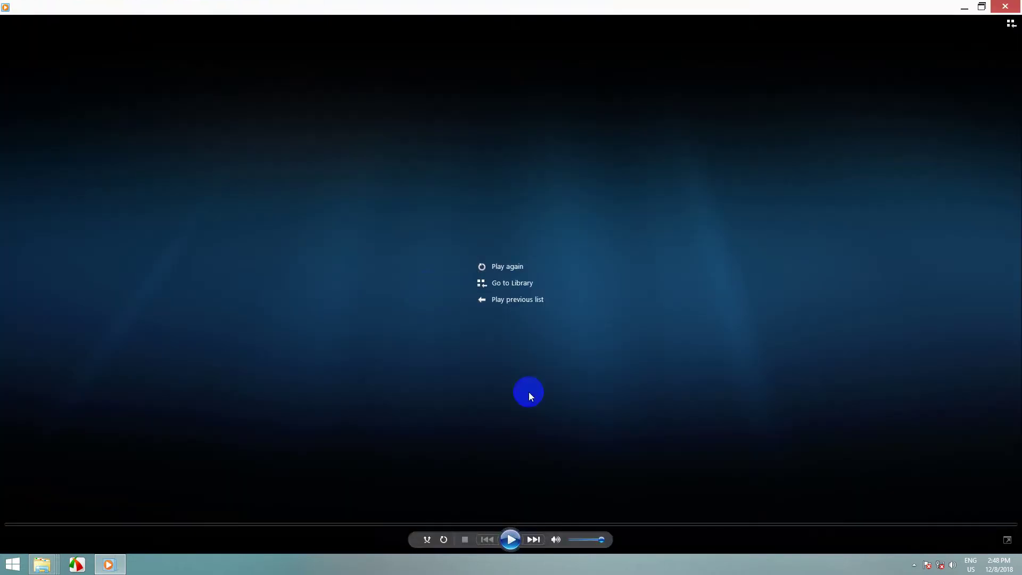
{"action": "left_click", "coordinate": [511, 539]}
{"action": "left_click", "coordinate": [1005, 6]}
{"action": "double_click", "coordinate": [838, 154]}
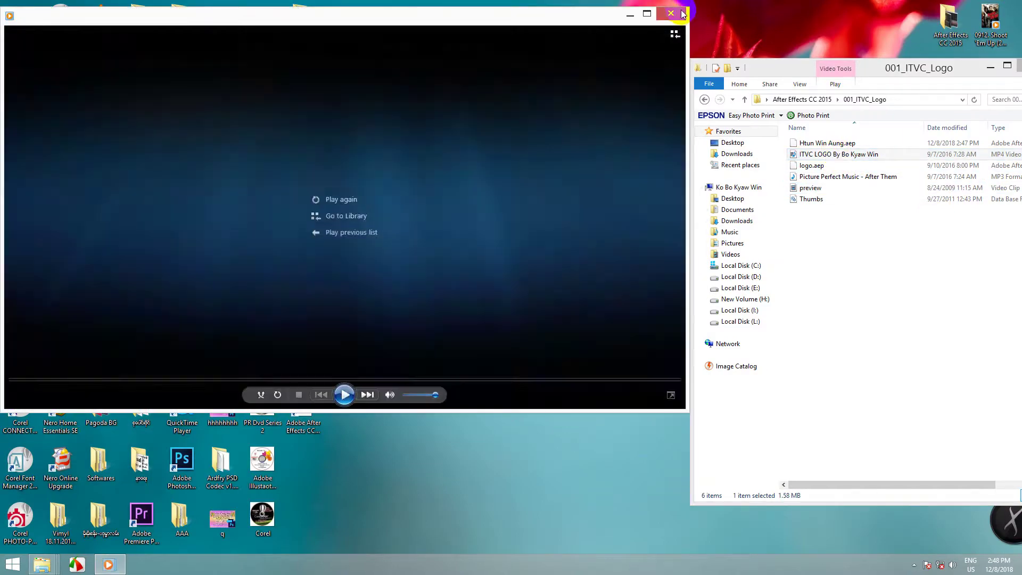
{"action": "left_click", "coordinate": [670, 13]}
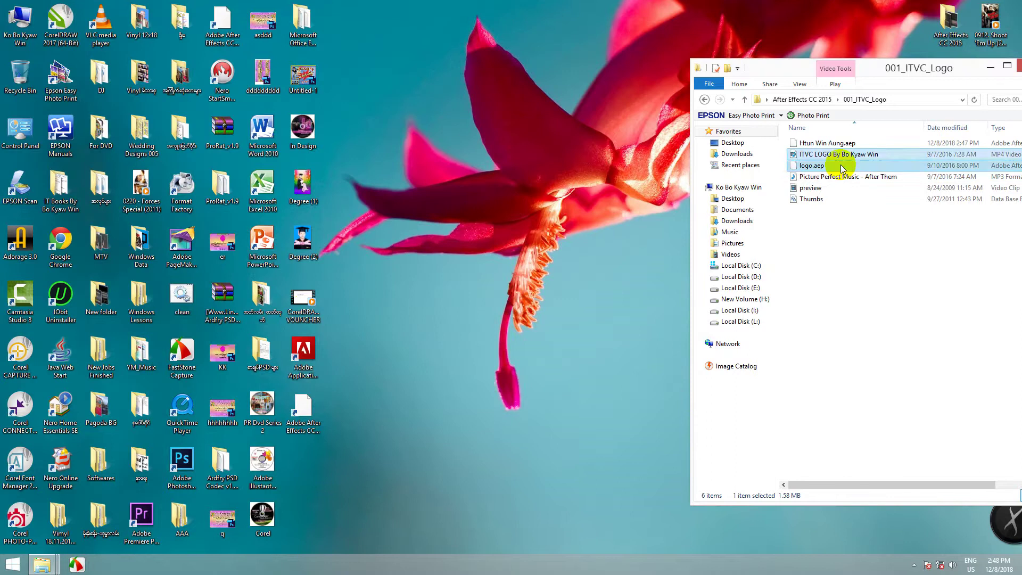
Reopen logo.aep, check frame 28, then quit After Effects without saving the conversion.
{"action": "left_click", "coordinate": [843, 166]}
{"action": "double_click", "coordinate": [842, 167]}
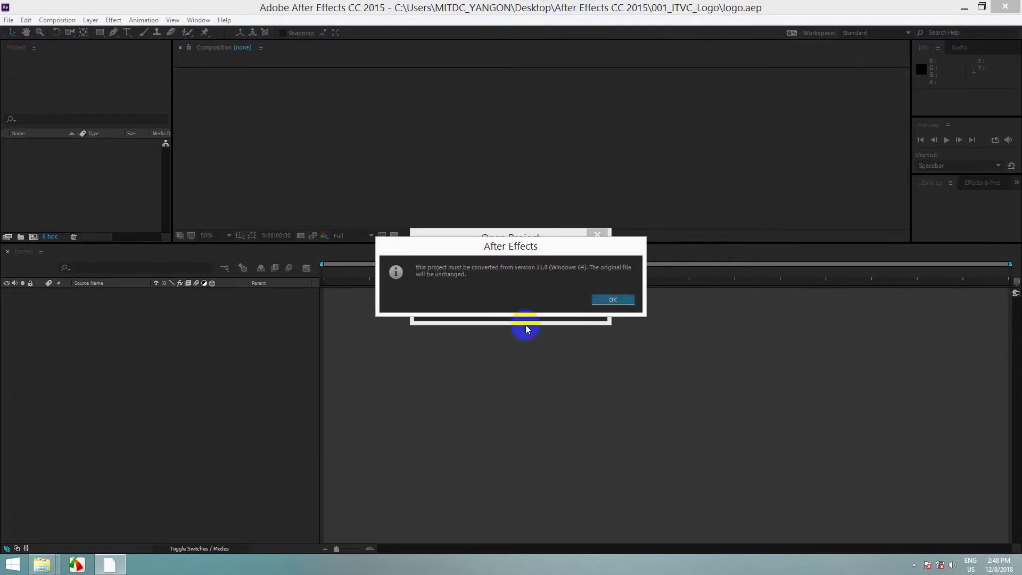
{"action": "left_click", "coordinate": [620, 299]}
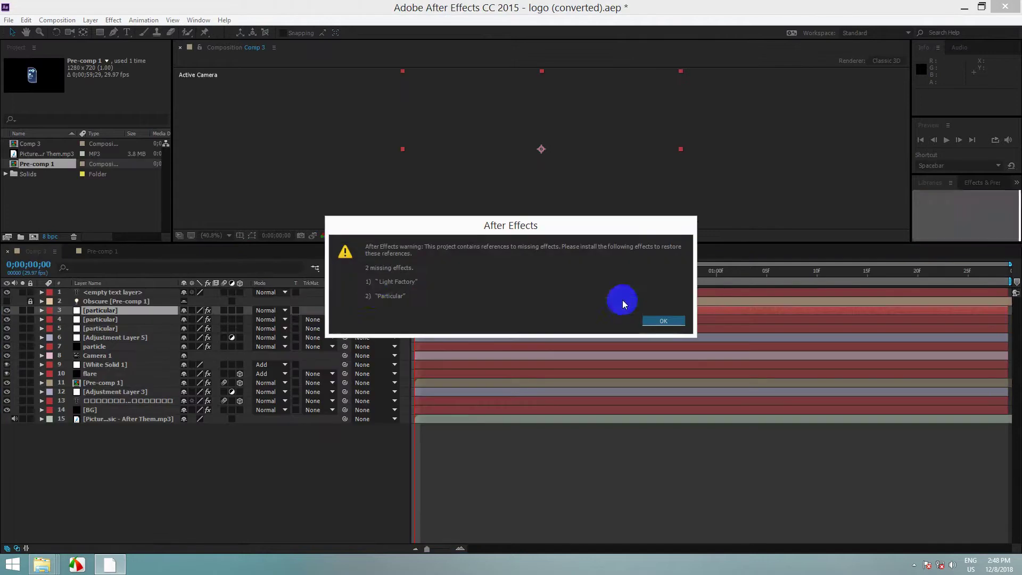
{"action": "left_click", "coordinate": [664, 324]}
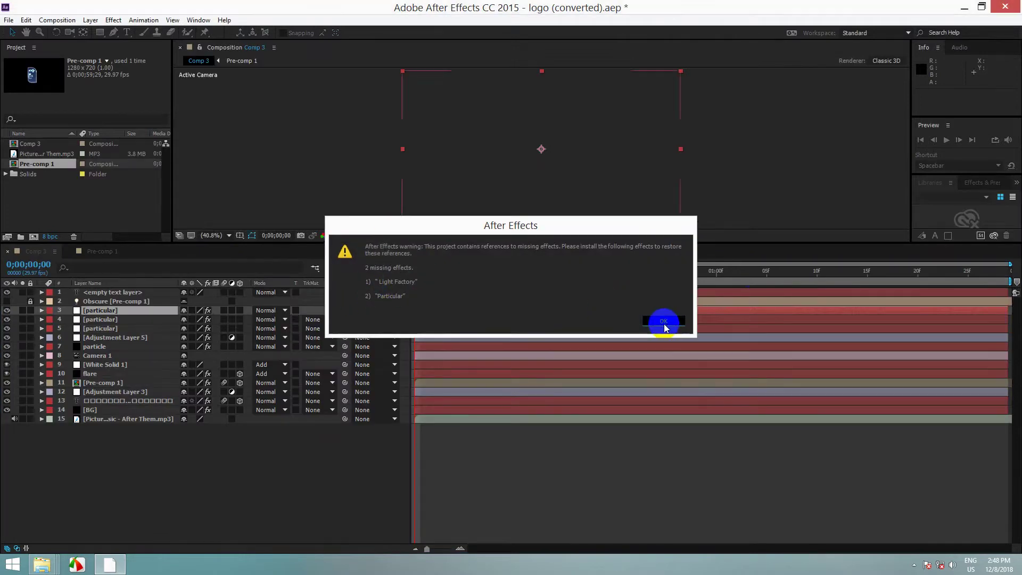
{"action": "left_click", "coordinate": [697, 271]}
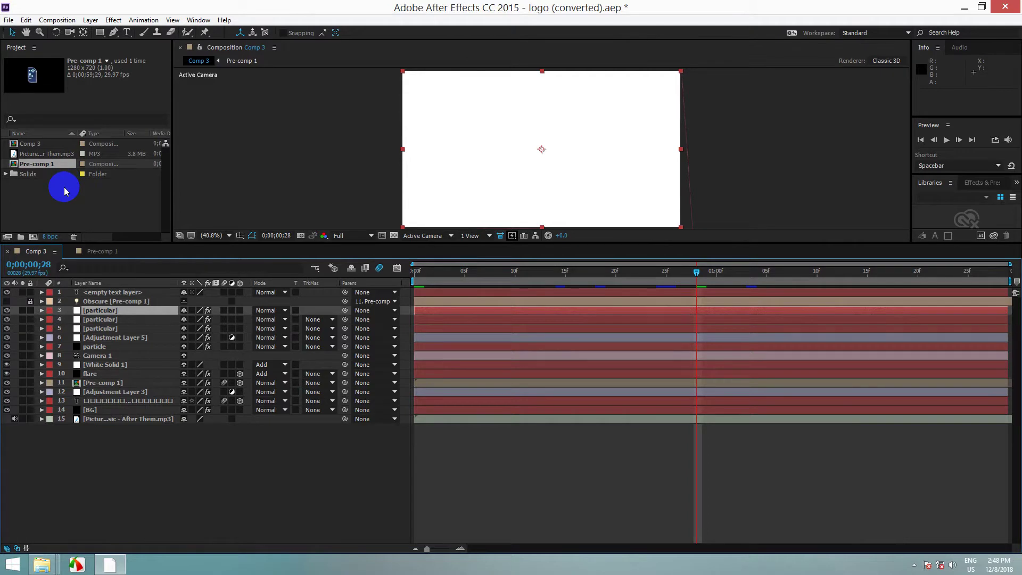
{"action": "left_click", "coordinate": [64, 191]}
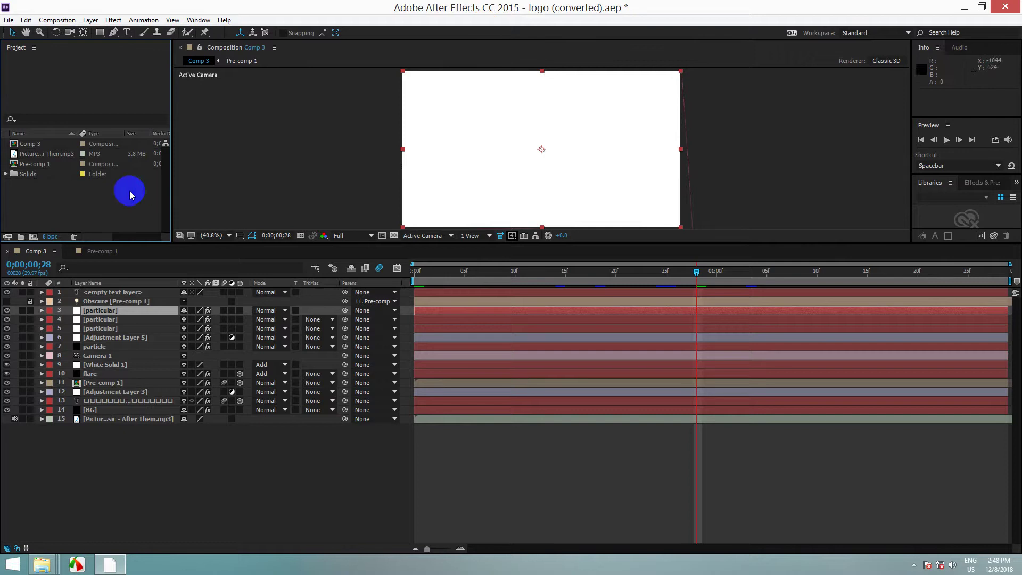
{"action": "left_click", "coordinate": [1004, 6]}
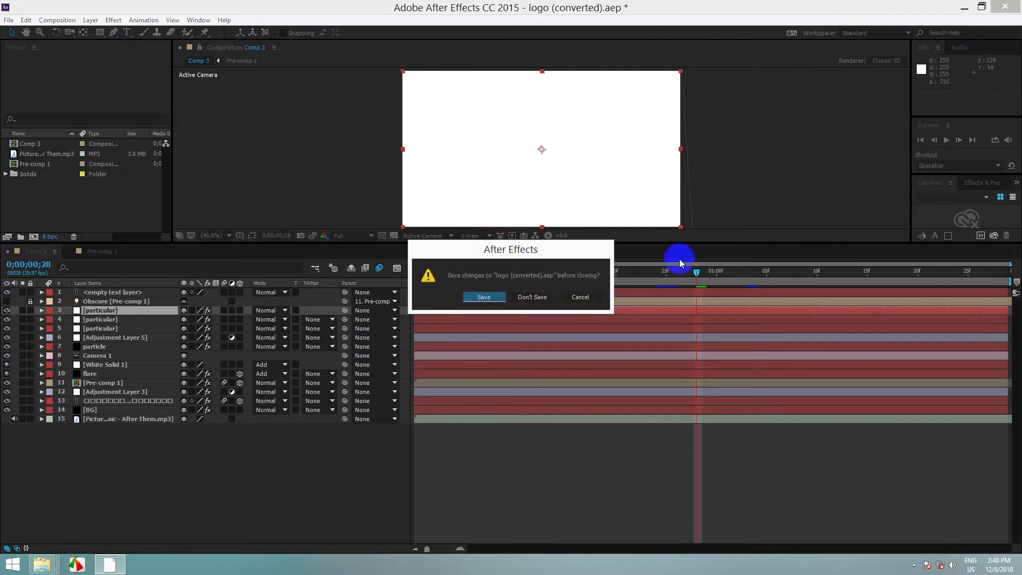
{"action": "left_click", "coordinate": [525, 300]}
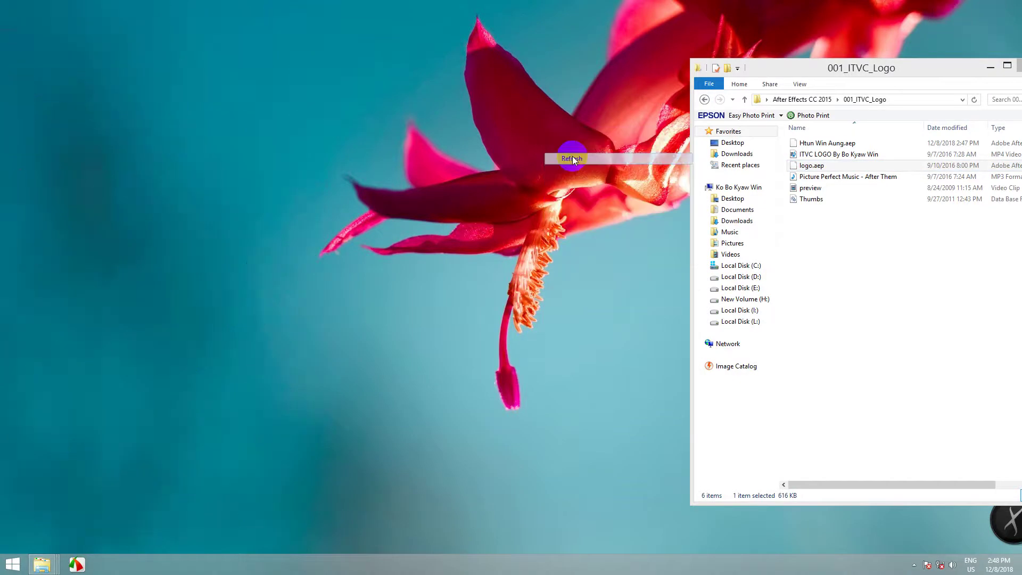
Close both folder windows, refresh the desktop, and open Computer to list drives.
{"action": "left_click_drag", "start_coordinate": [962, 79], "coordinate": [745, 93]}
{"action": "left_click", "coordinate": [810, 84]}
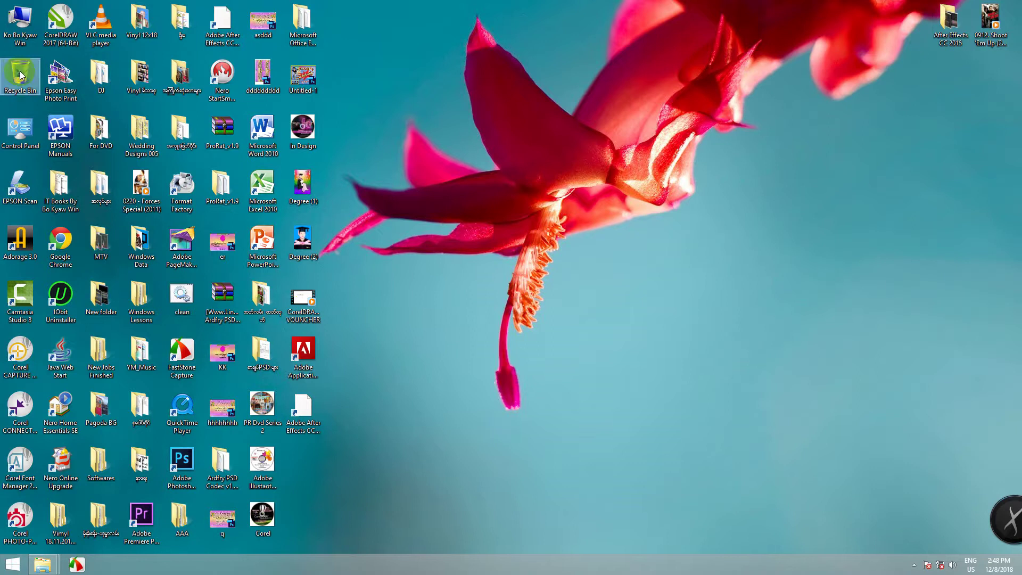
{"action": "mouse_move", "coordinate": [43, 564]}
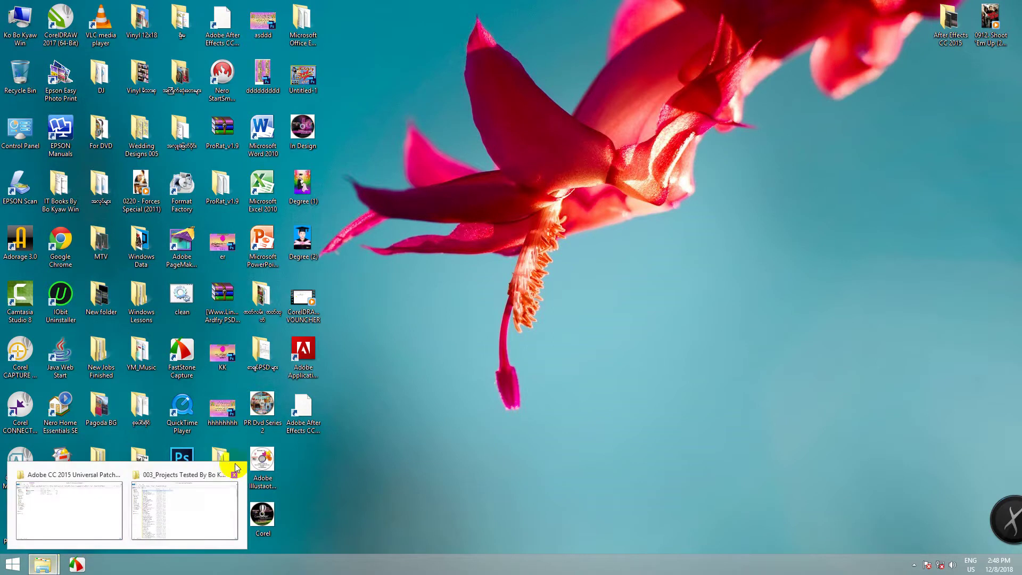
{"action": "left_click", "coordinate": [235, 476]}
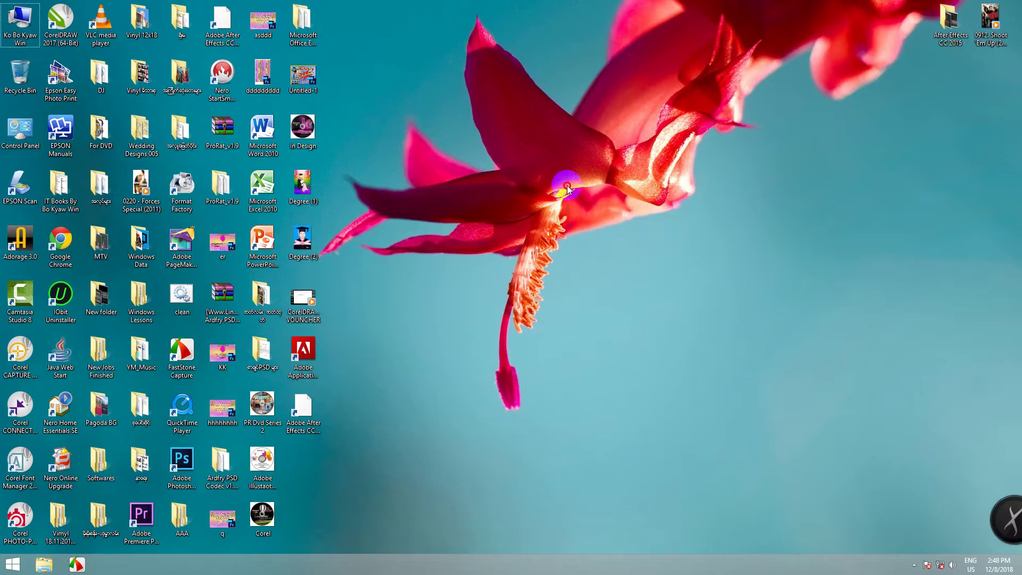
{"action": "right_click", "coordinate": [554, 150]}
{"action": "left_click", "coordinate": [19, 24]}
{"action": "double_click", "coordinate": [20, 24]}
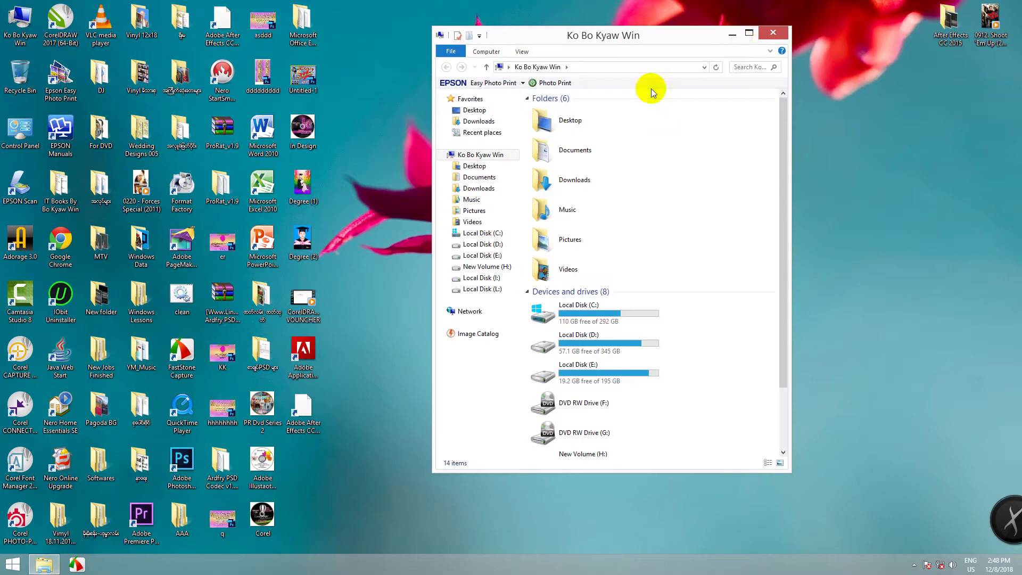
Maximize Explorer and browse Local Disk (L:) folders like 006 sound effects and 003 projects.
{"action": "left_click", "coordinate": [748, 33]}
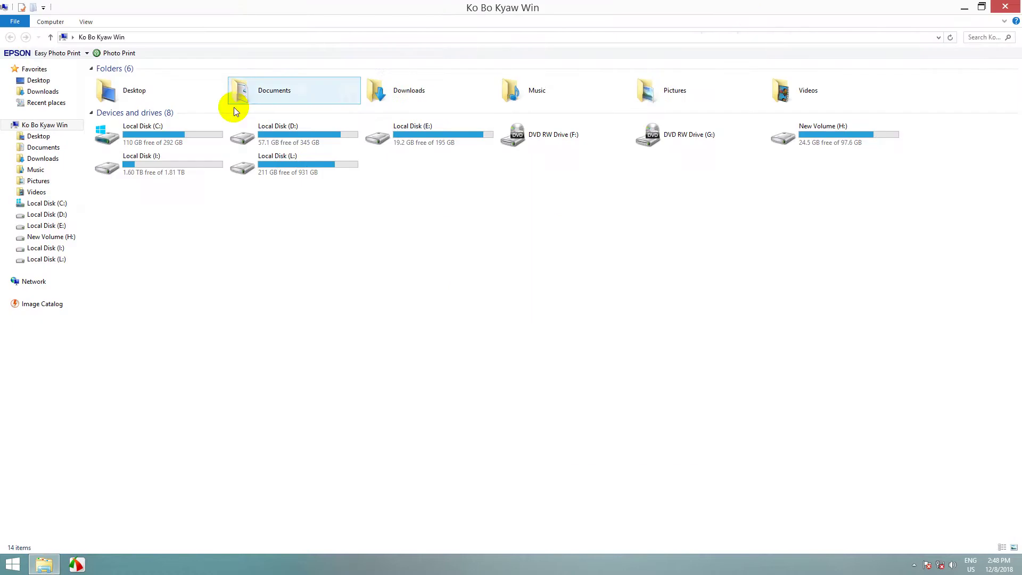
{"action": "double_click", "coordinate": [319, 168]}
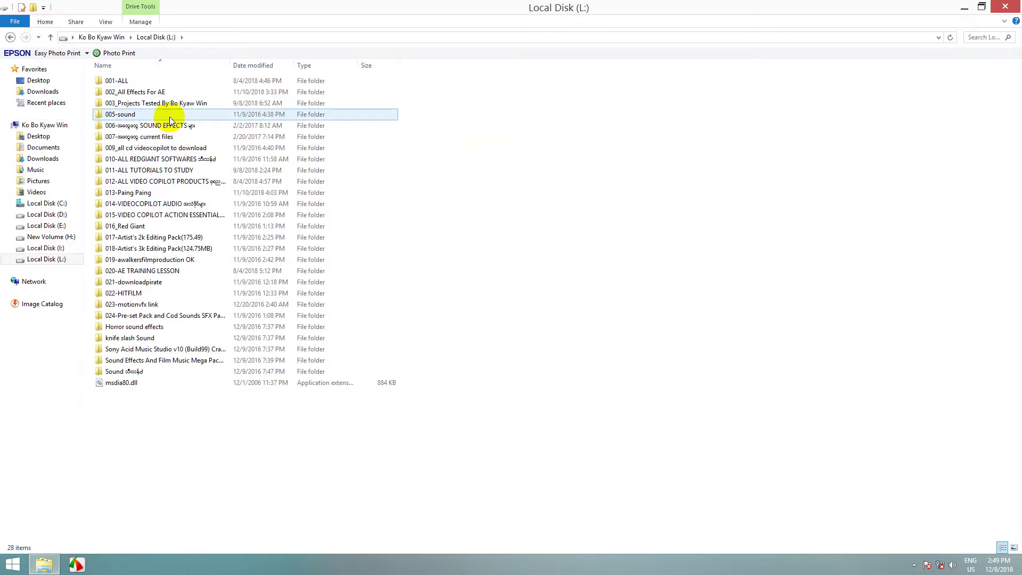
{"action": "left_click", "coordinate": [188, 159]}
{"action": "left_click", "coordinate": [164, 137]}
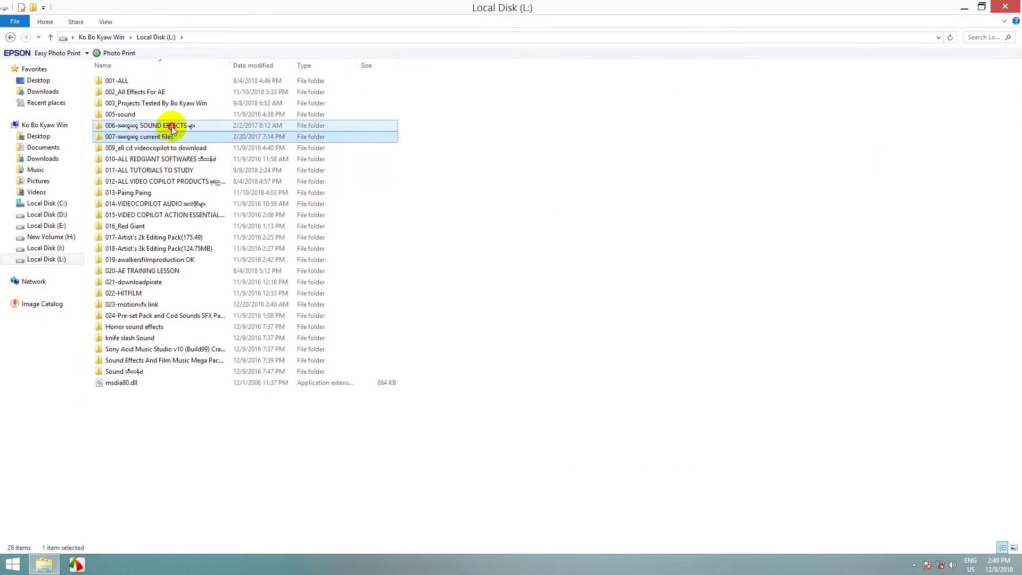
{"action": "left_click", "coordinate": [162, 350]}
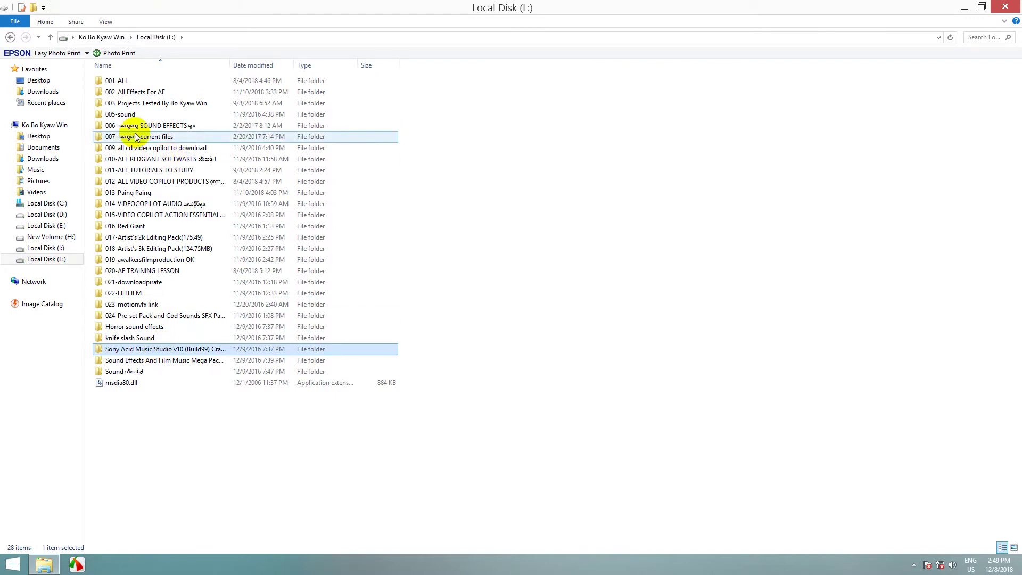
{"action": "left_click", "coordinate": [141, 104]}
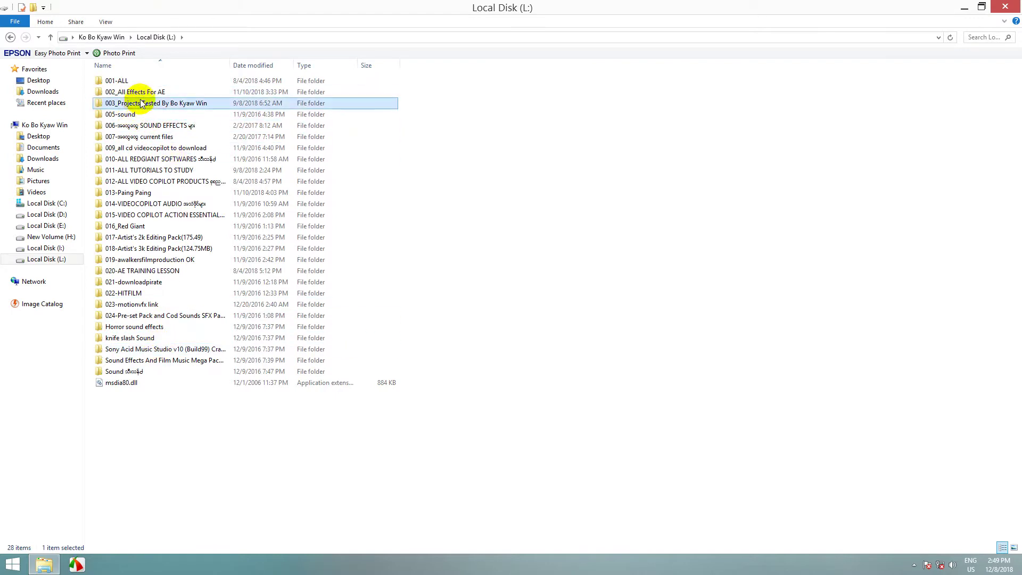
{"action": "left_click", "coordinate": [138, 94]}
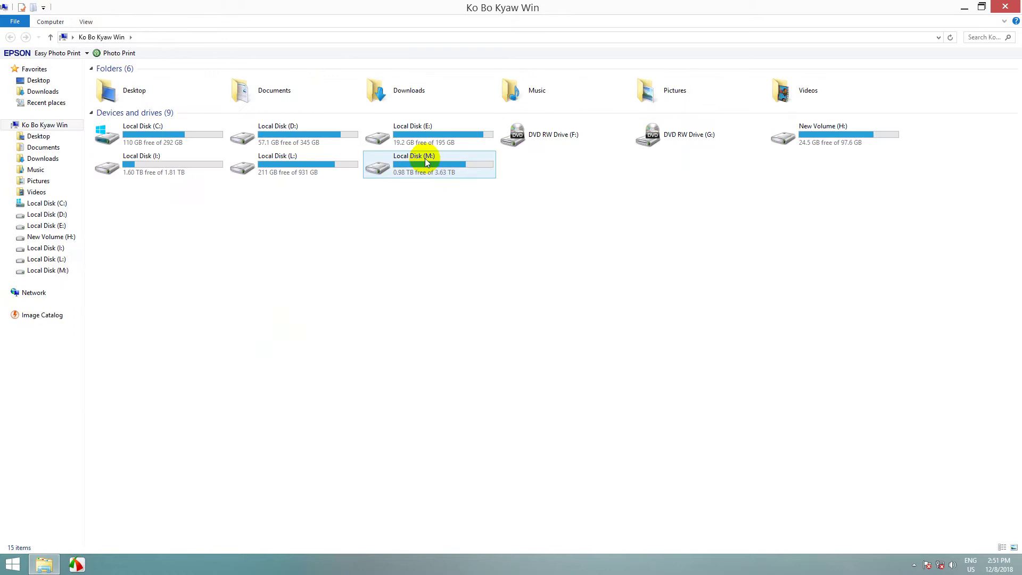
Open Local Disk (M:)'s 002-Plug-ins,Presets,Scripts,Models folder and peek inside 001_Video Copilot.
{"action": "double_click", "coordinate": [434, 166]}
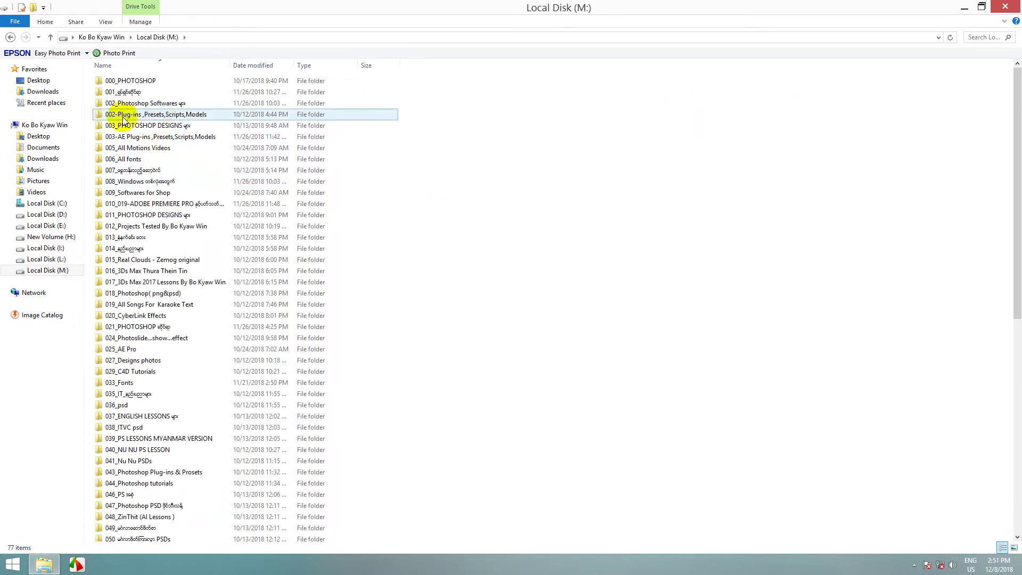
{"action": "double_click", "coordinate": [167, 114]}
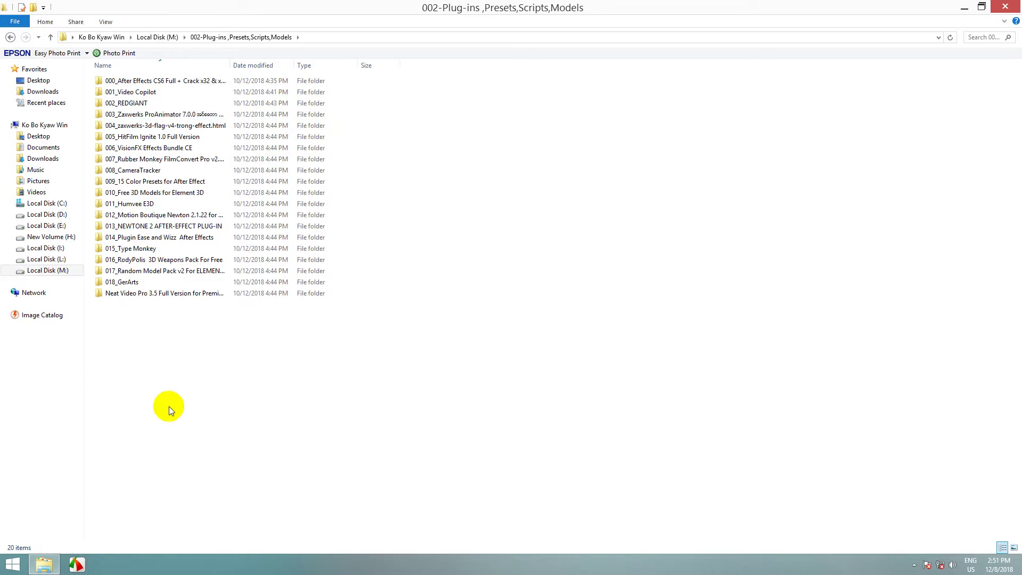
{"action": "left_click_drag", "start_coordinate": [167, 407], "coordinate": [179, 81]}
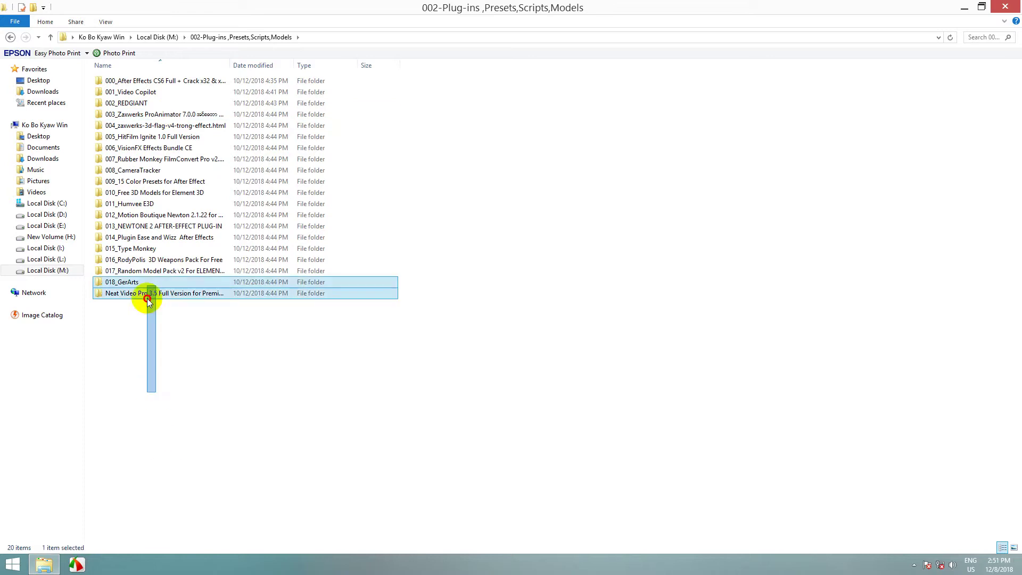
{"action": "left_click", "coordinate": [177, 421]}
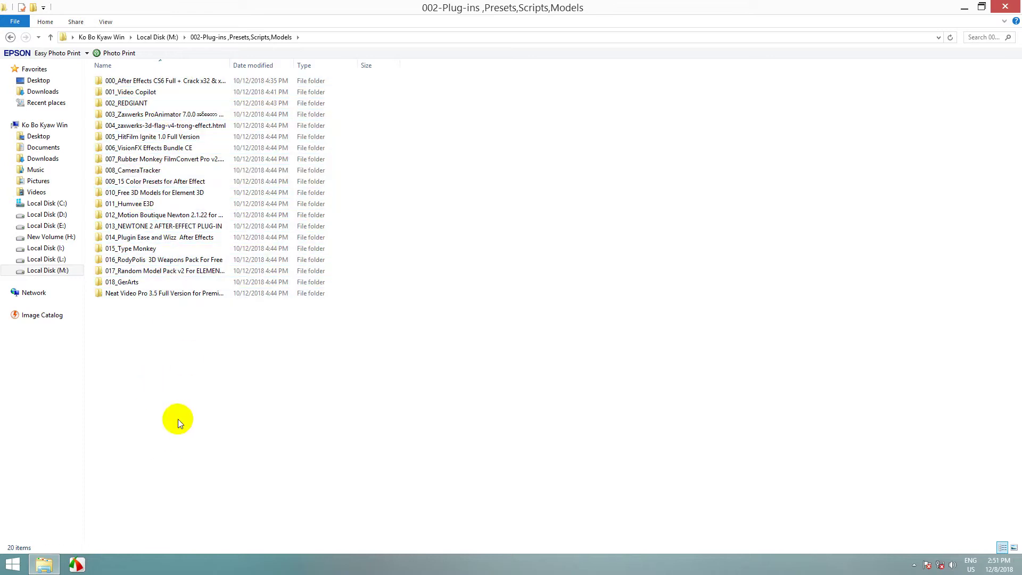
{"action": "left_click", "coordinate": [143, 82]}
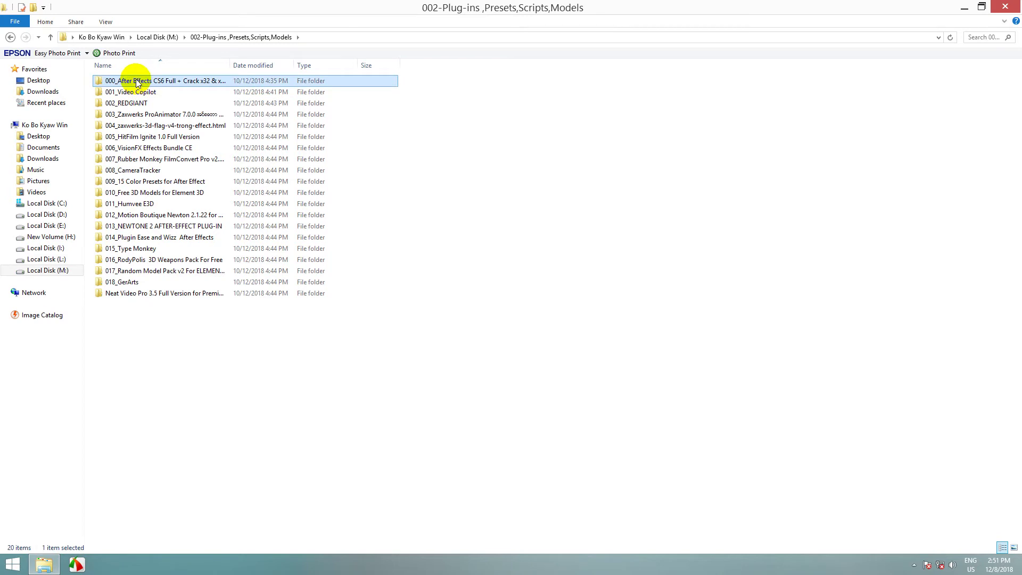
{"action": "double_click", "coordinate": [139, 93]}
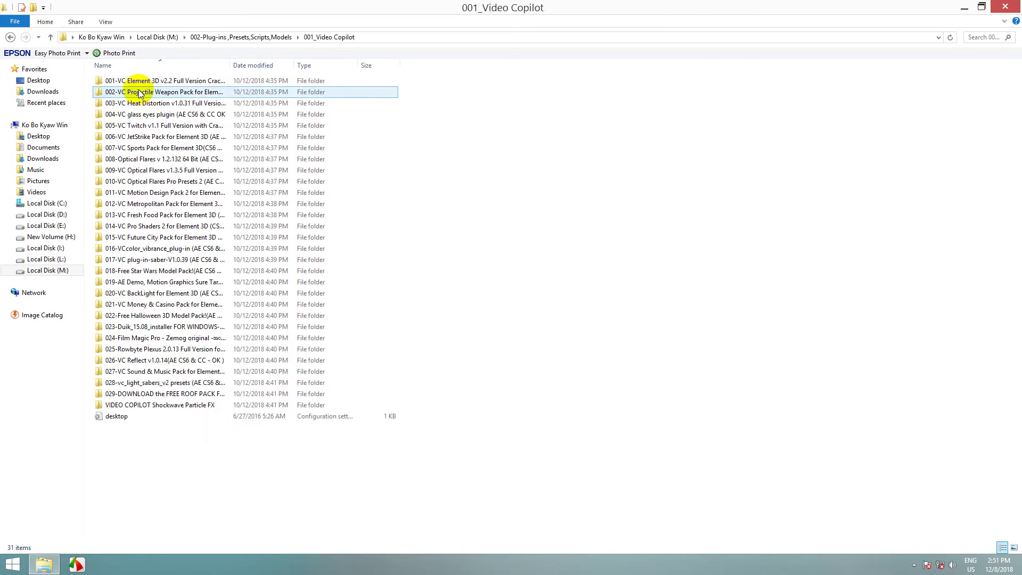
{"action": "left_click", "coordinate": [10, 37]}
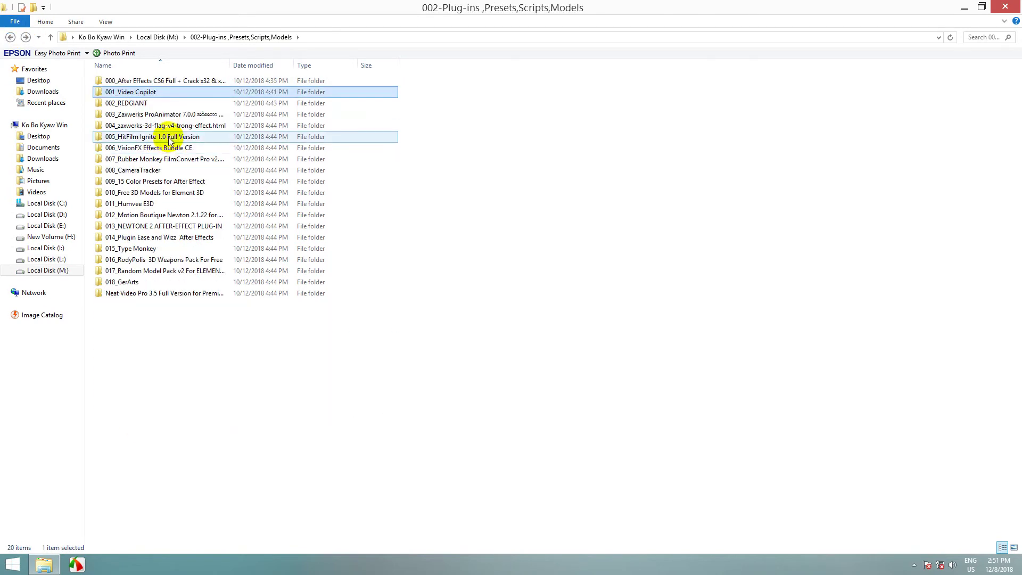
Look inside 002_REDGIANT's Red Giant Complete Suite 2016-ok folder, go back, then minimize Explorer.
{"action": "double_click", "coordinate": [145, 105]}
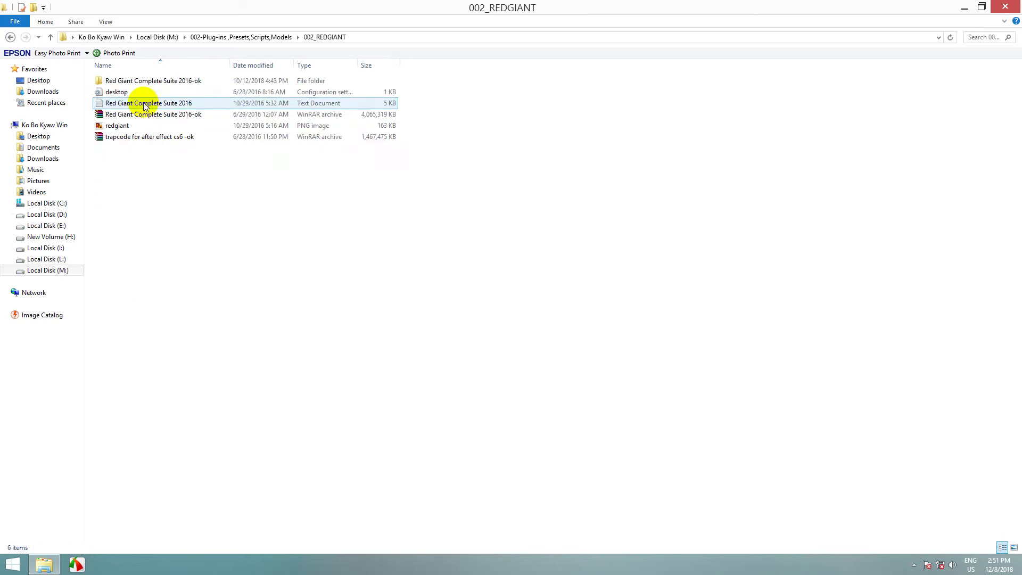
{"action": "double_click", "coordinate": [146, 82]}
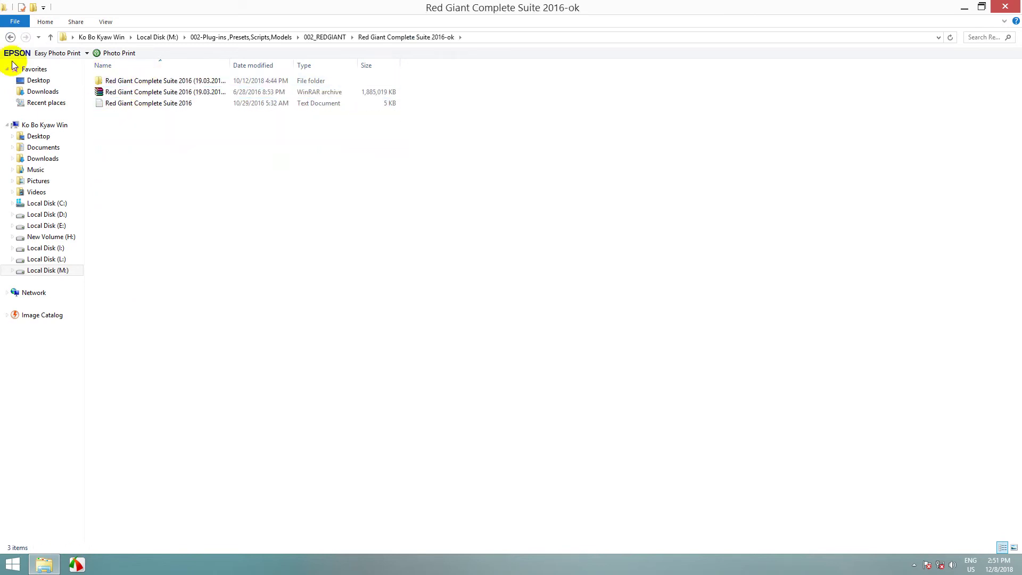
{"action": "left_click", "coordinate": [11, 37]}
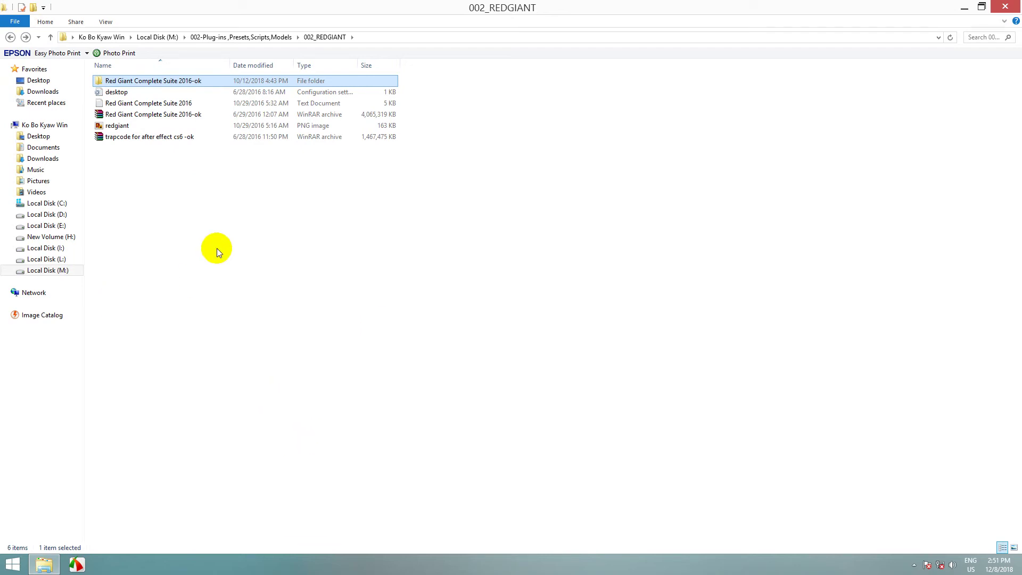
{"action": "left_click", "coordinate": [216, 248]}
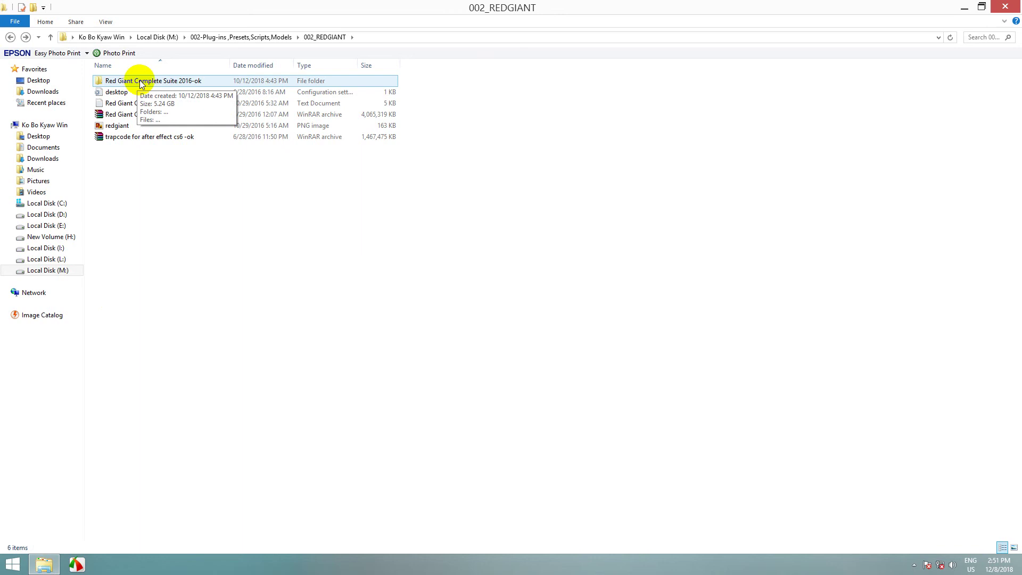
{"action": "left_click", "coordinate": [965, 8]}
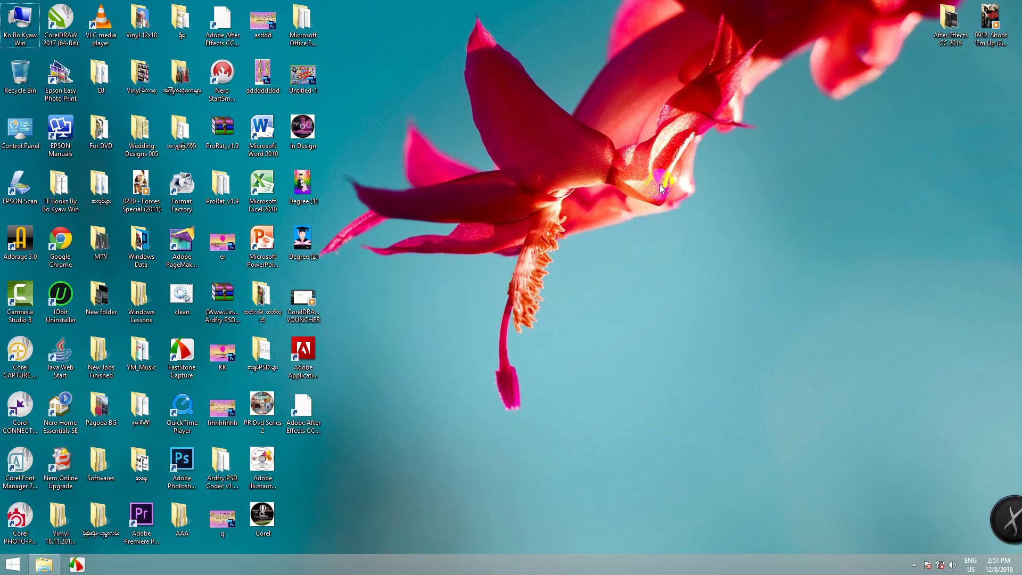